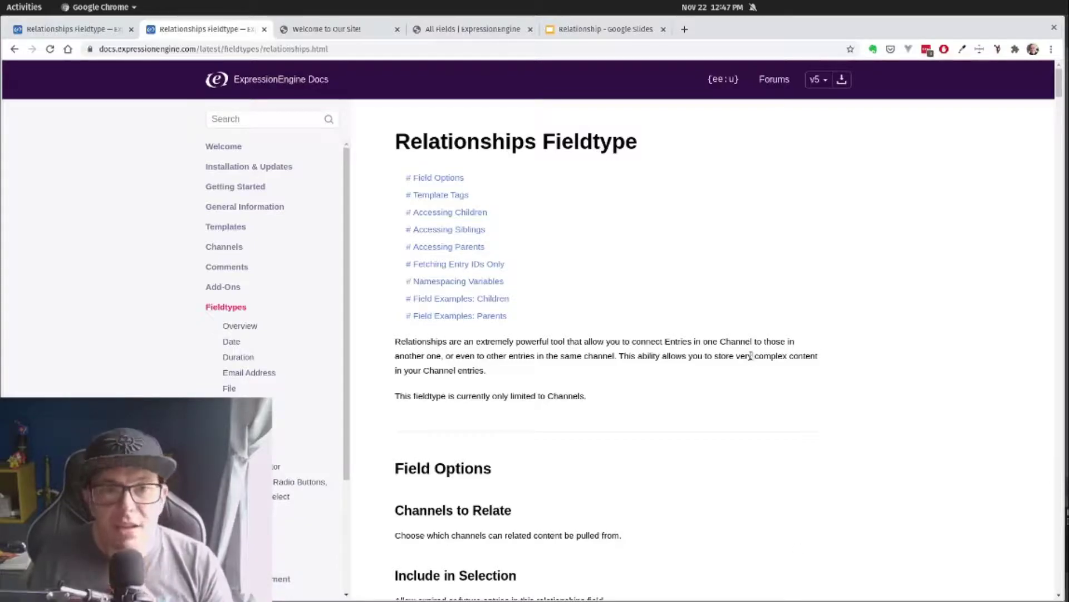
Jump to the Template Tags section of the docs and review its Parameters list
scroll(749, 357, "down", 4)
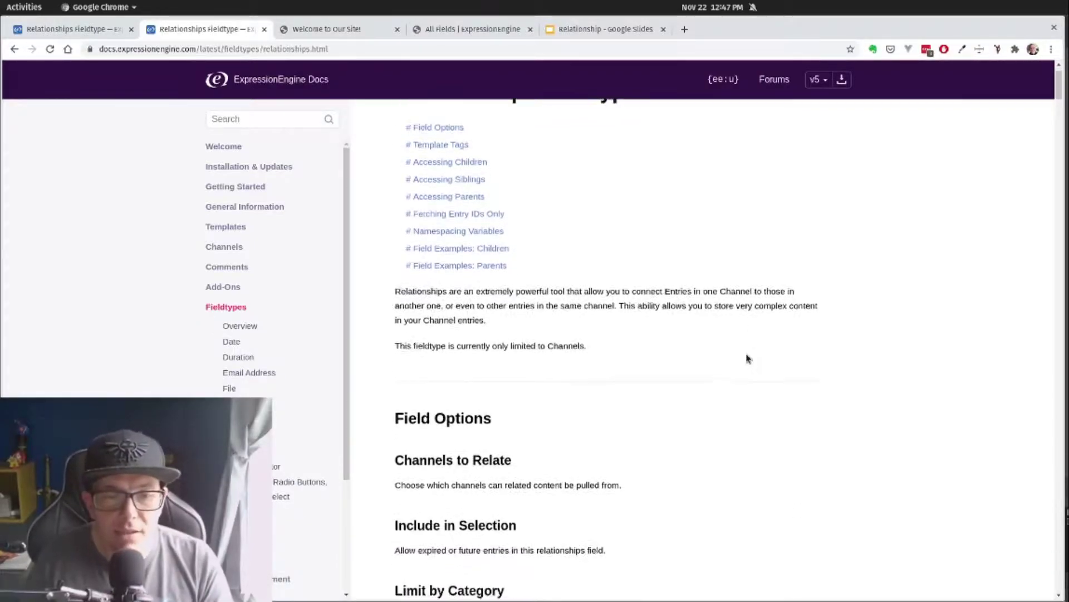
scroll(513, 355, "up", 4)
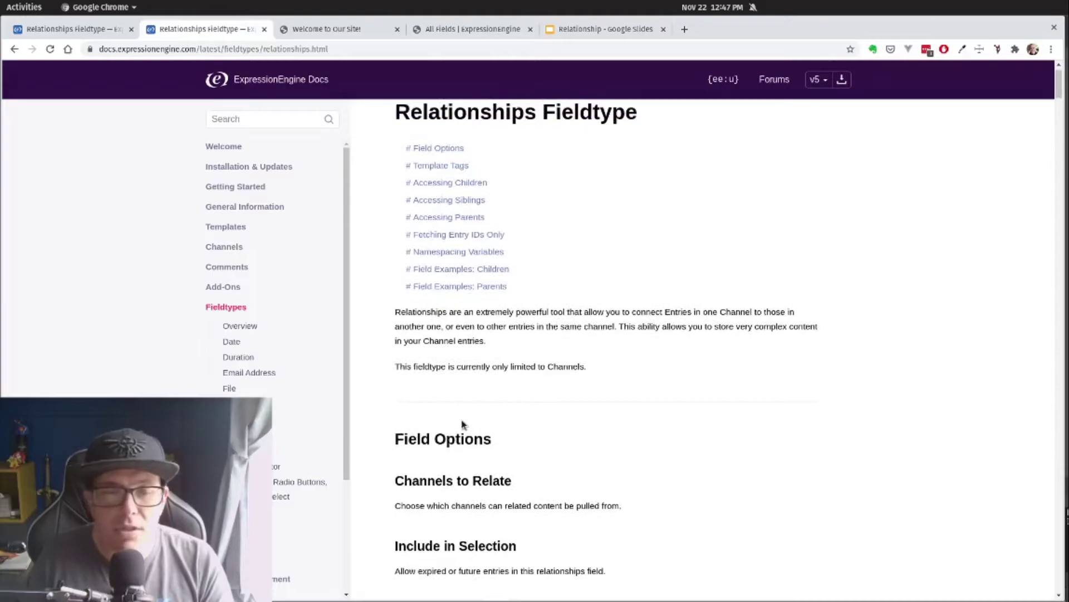
left_click(433, 198)
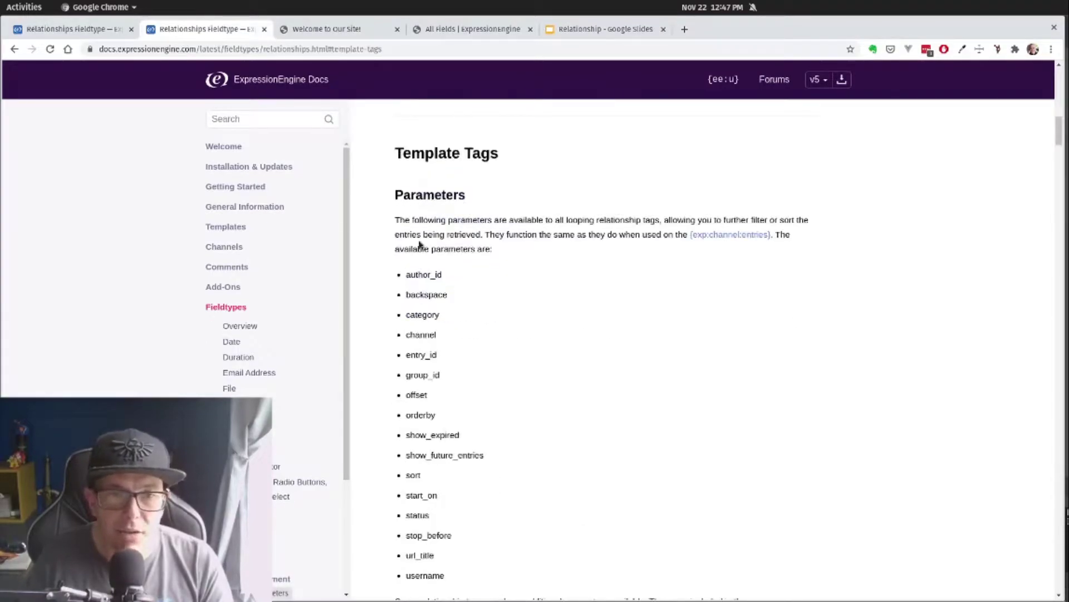
left_click_drag(396, 217, 494, 261)
left_click(495, 260)
scroll(524, 276, "down", 2)
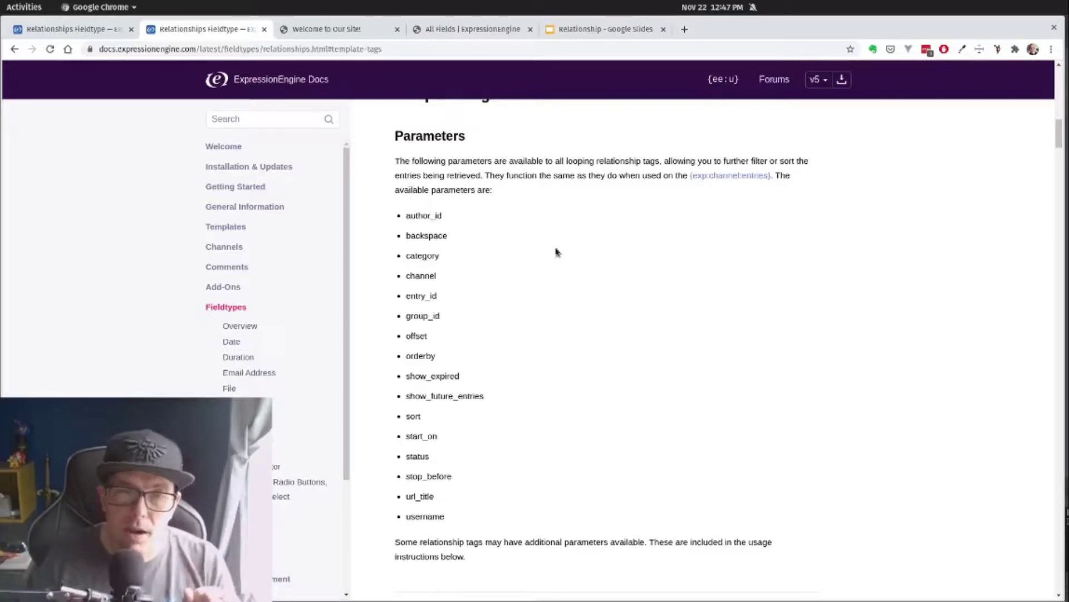
scroll(557, 252, "up", 5)
scroll(557, 252, "up", 12)
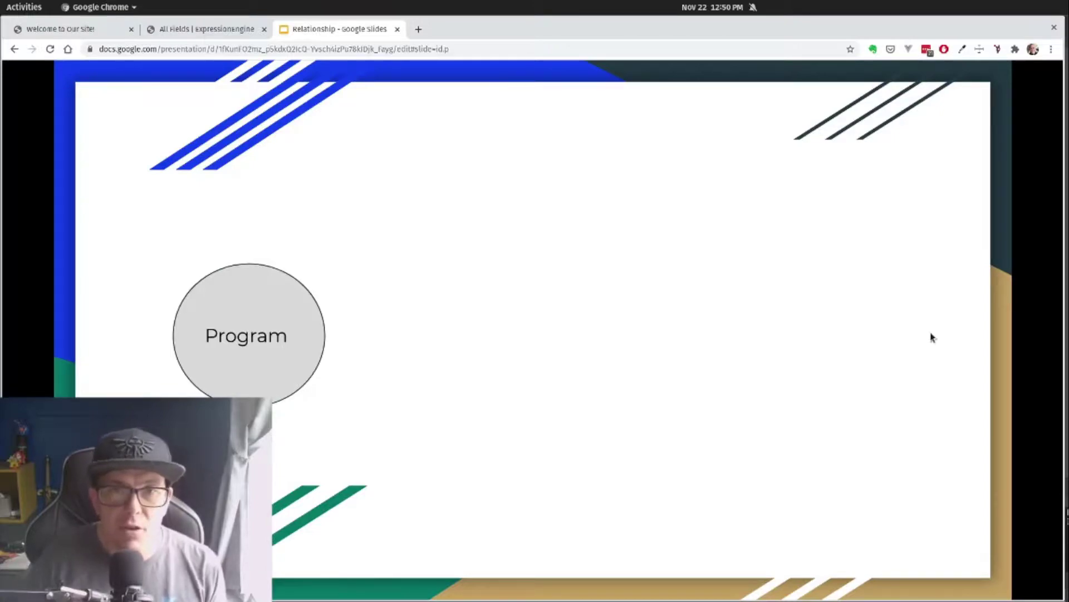
Reveal the Parent heading, three Event children, the Children arrows, and the events tag-pair code
key("Right")
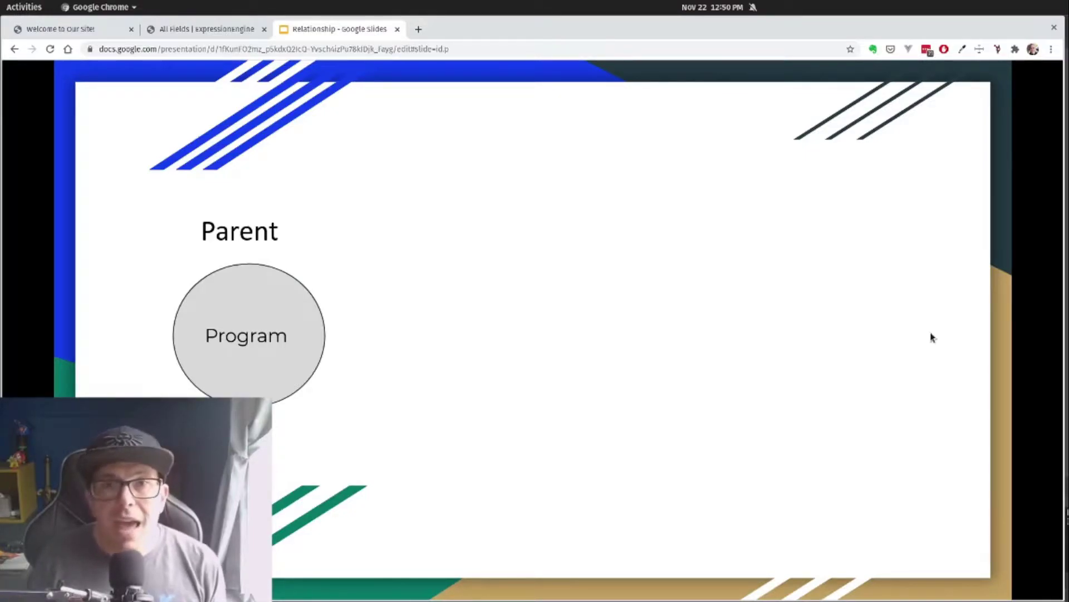
key("Right")
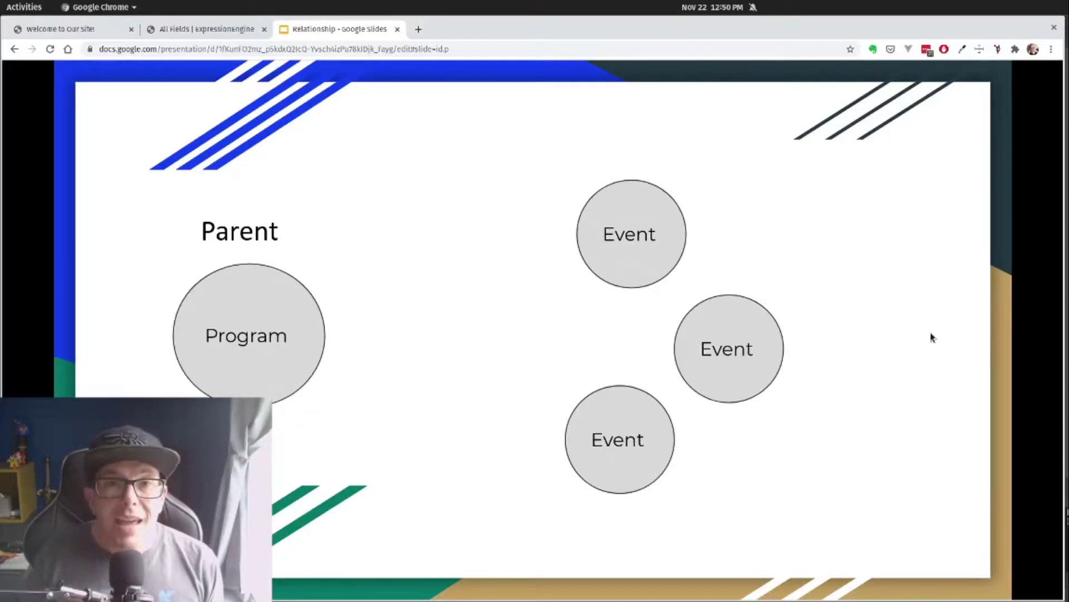
key("Right")
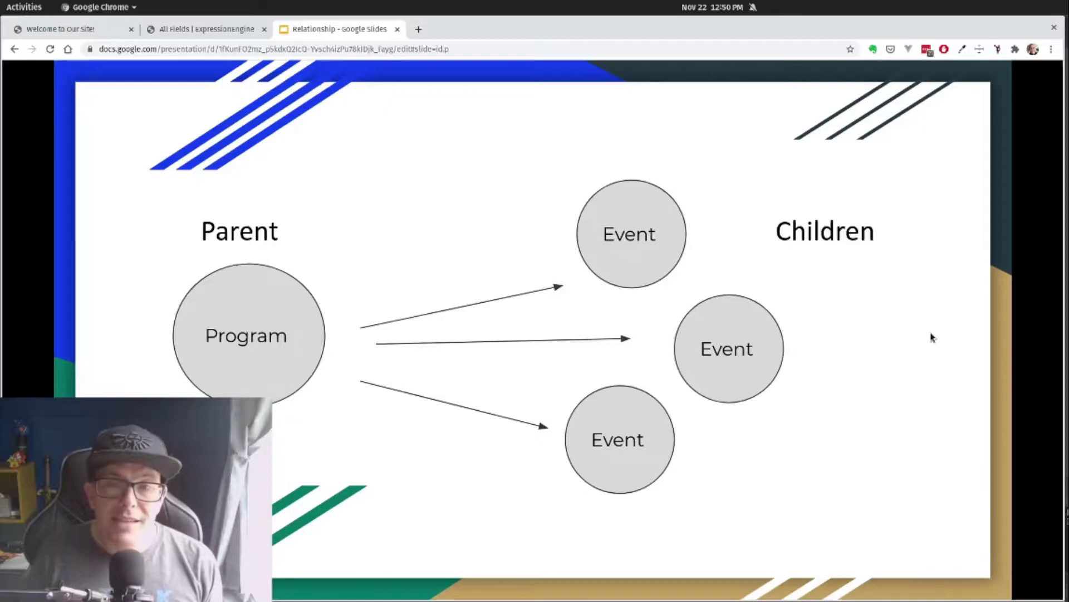
key("Right")
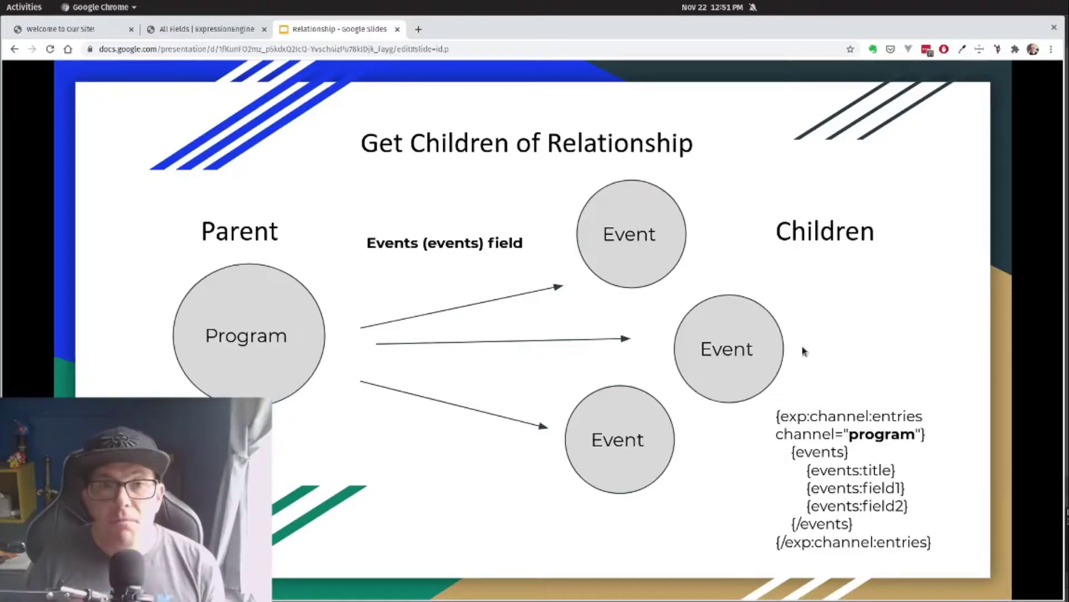
Advance the presentation to the Get Parent of Relationship slide
key("Right")
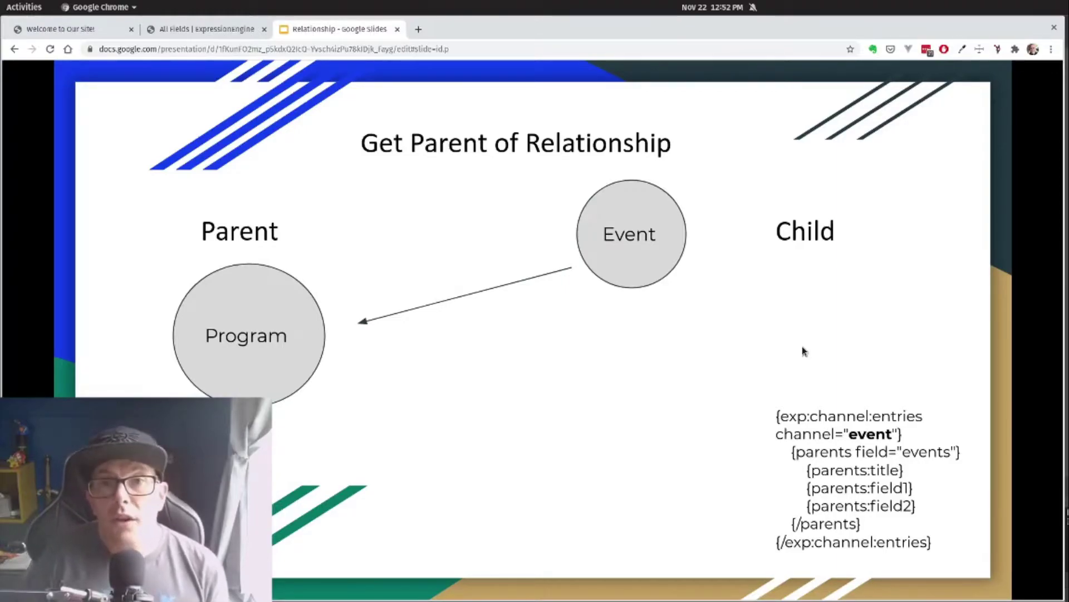
Advance the presentation to the Get Siblings of Relationship slide
key("Right")
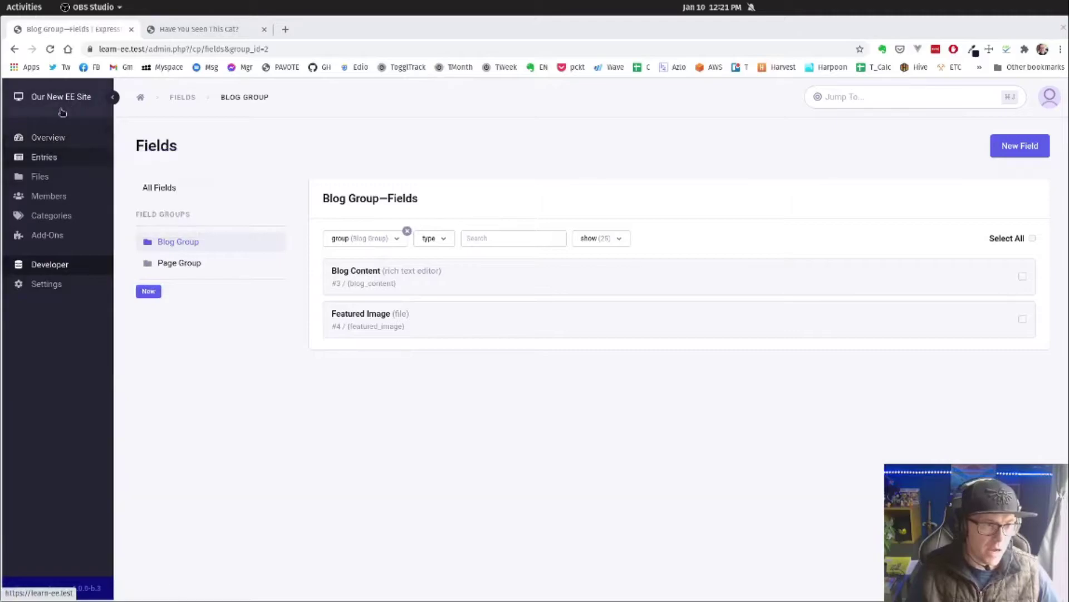
left_click(48, 261)
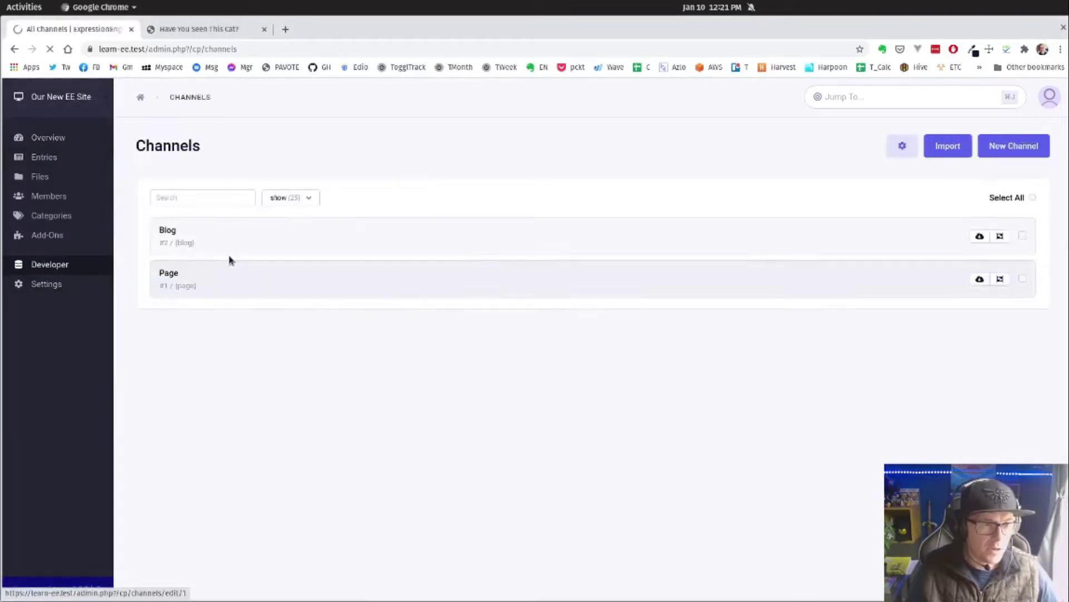
left_click(125, 293)
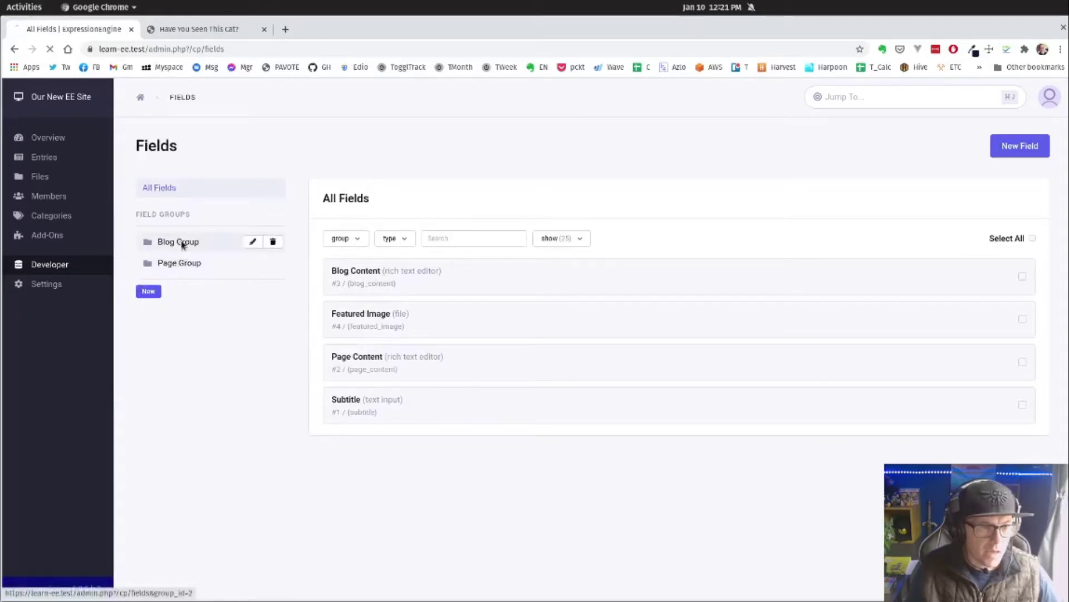
left_click(182, 243)
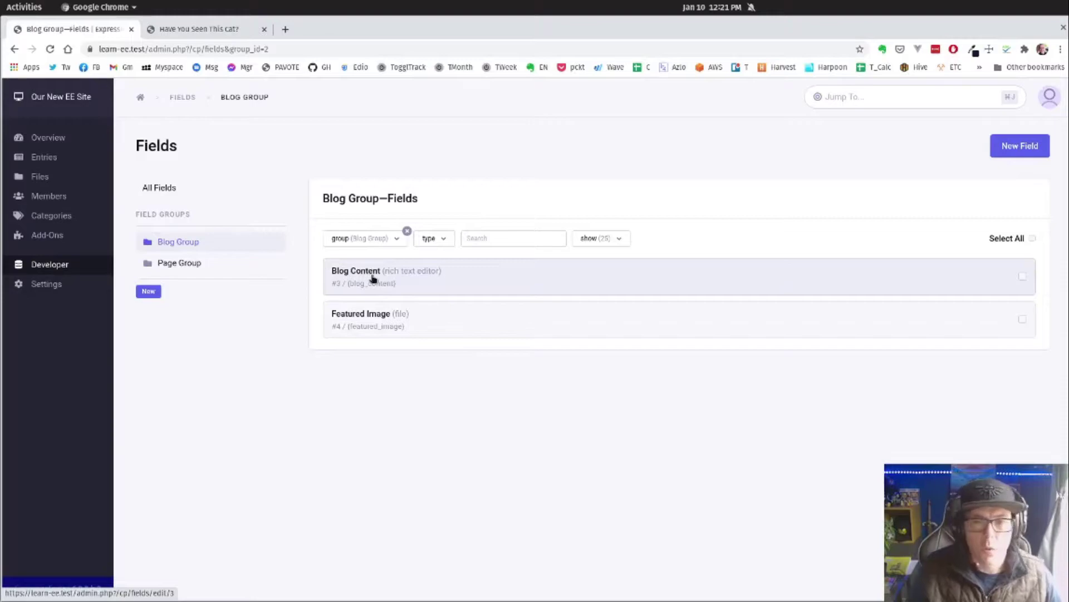
Start a new Blog Group field of type Relationships named Related Blogs
left_click(1022, 148)
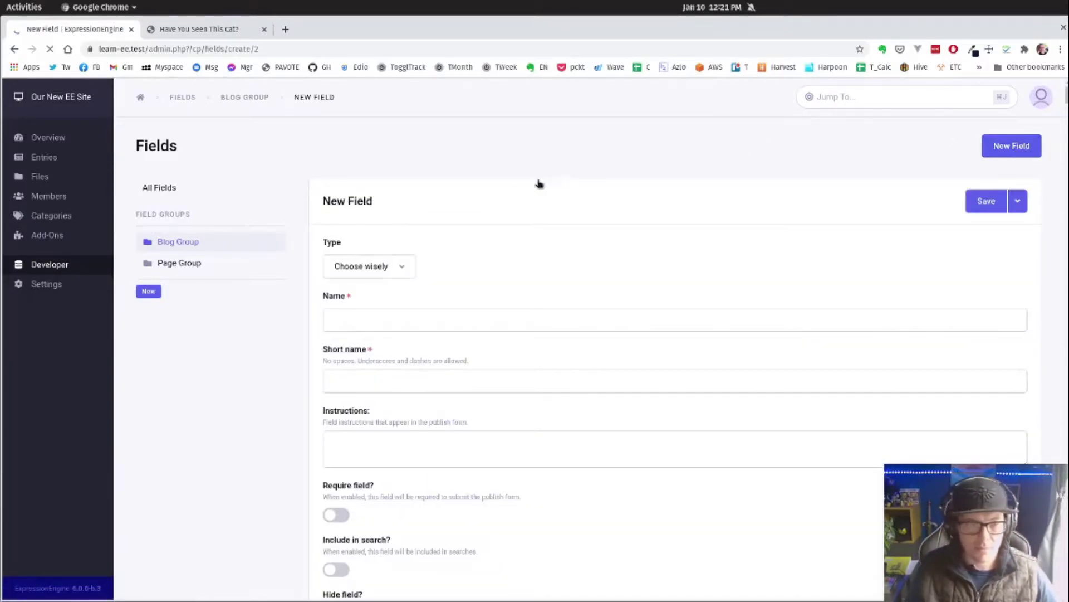
left_click(384, 268)
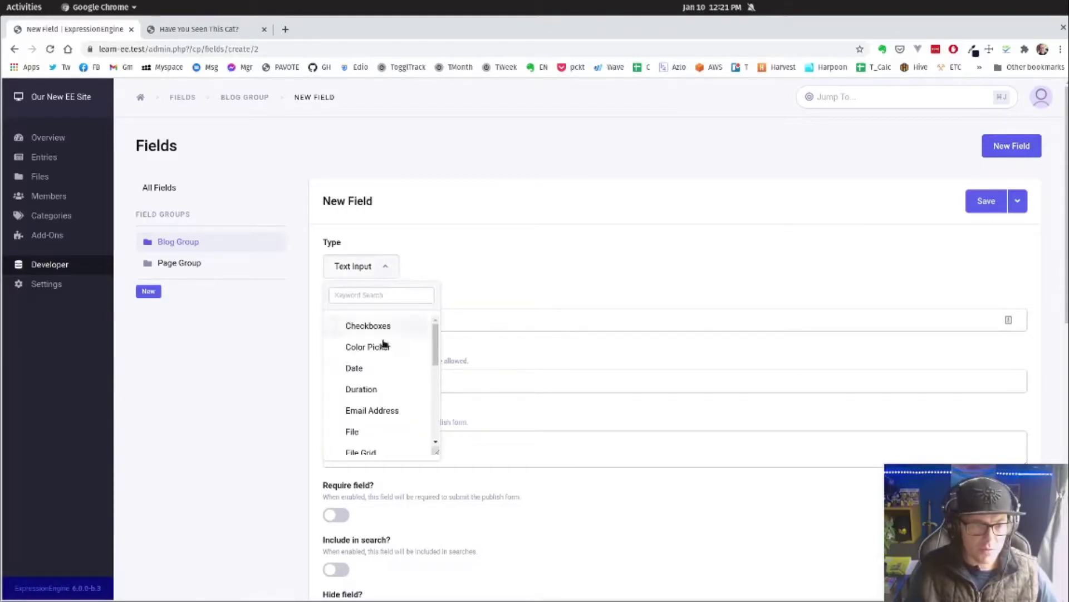
scroll(382, 357, "down", 5)
left_click(383, 380)
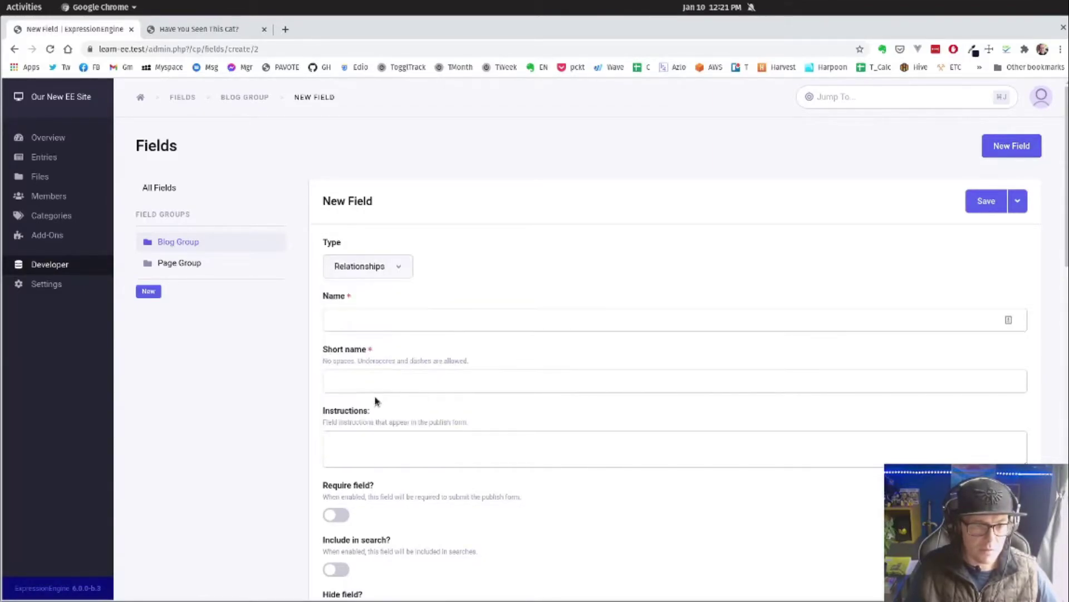
left_click(372, 325)
type("Re")
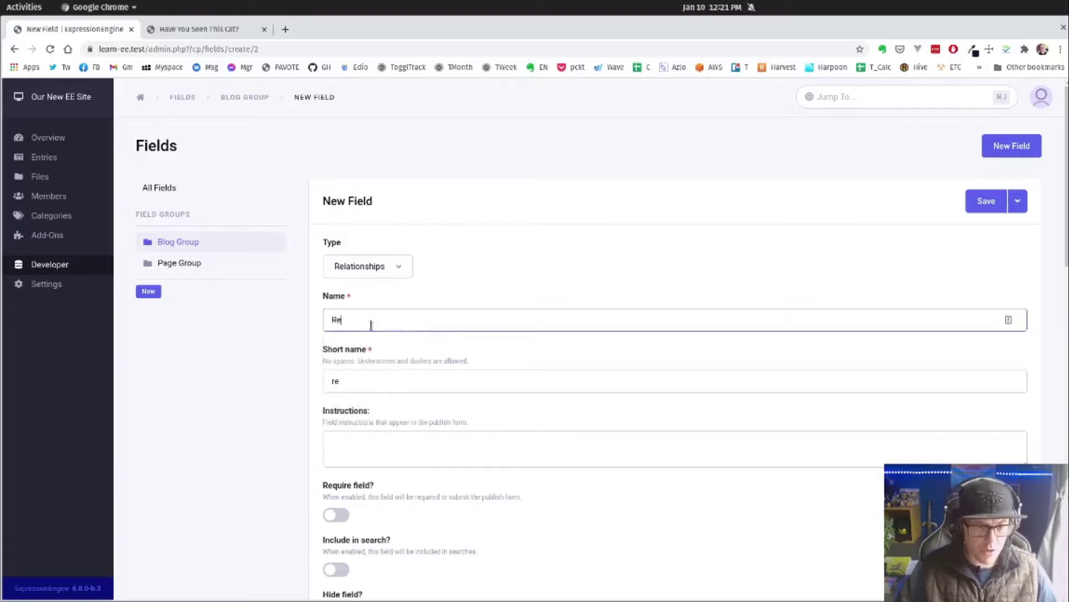
type("lated Blogs")
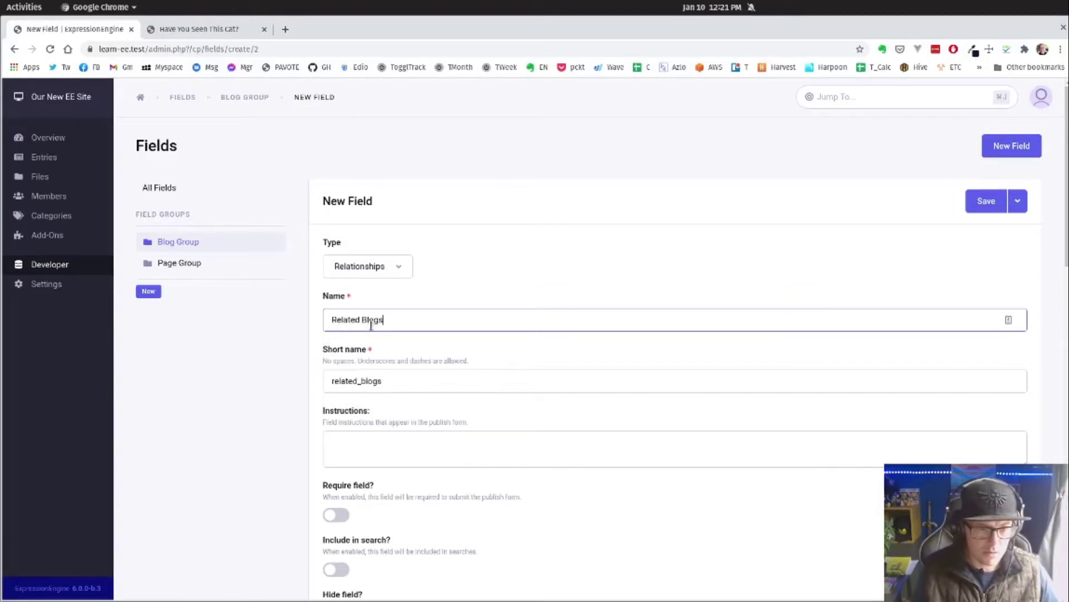
key("Tab")
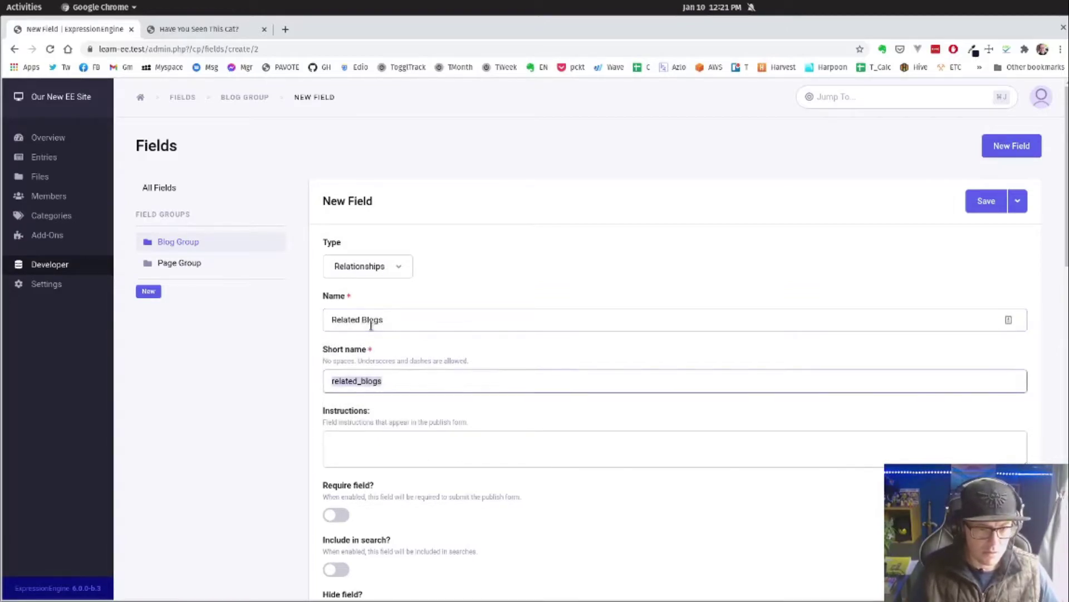
key("Tab")
Limit the field's related entries to the Blog channel
scroll(513, 367, "down", 3)
scroll(514, 369, "down", 5)
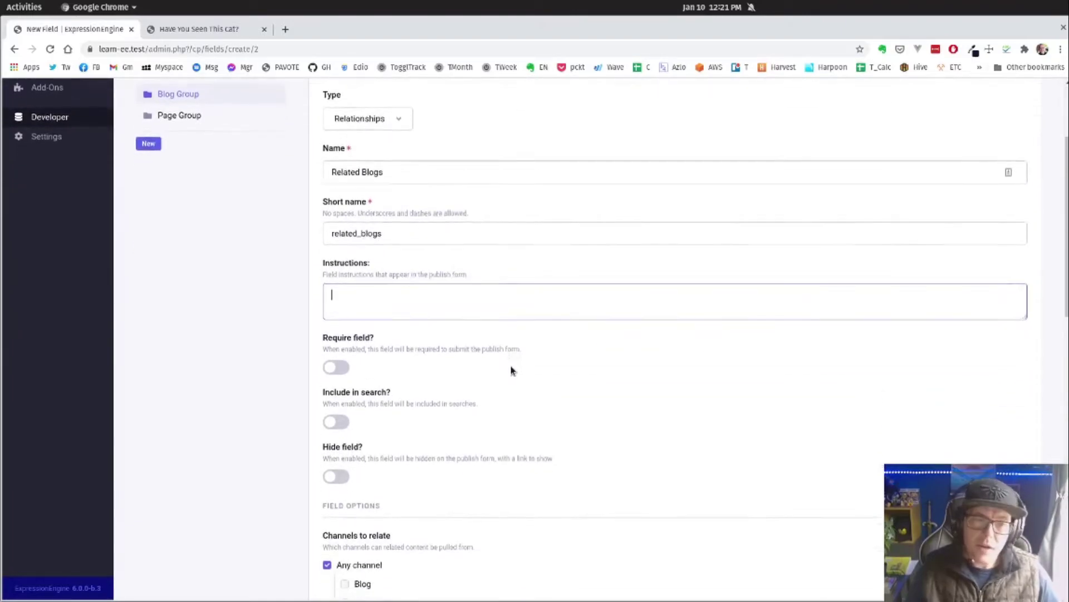
scroll(506, 370, "down", 2)
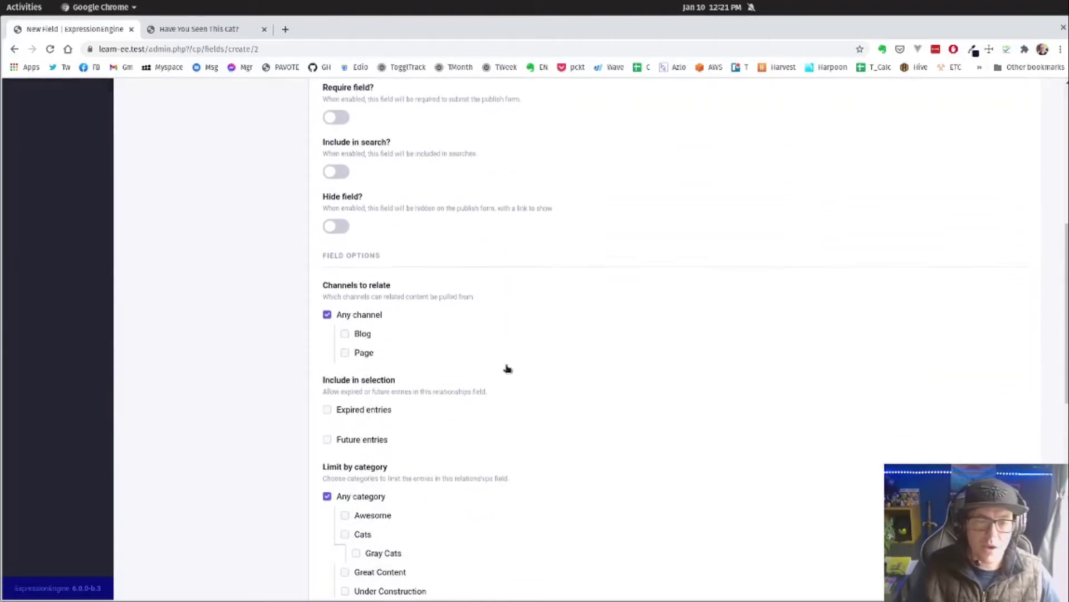
scroll(507, 369, "down", 2)
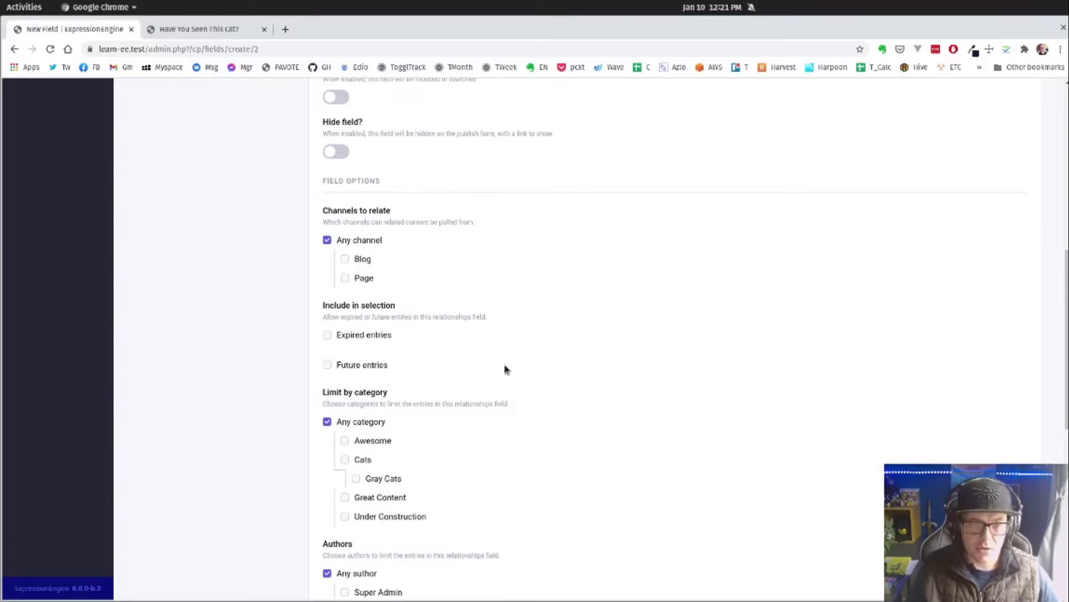
left_click(362, 257)
Review the multiple relationships option and save the Related Blogs field
scroll(526, 265, "down", 2)
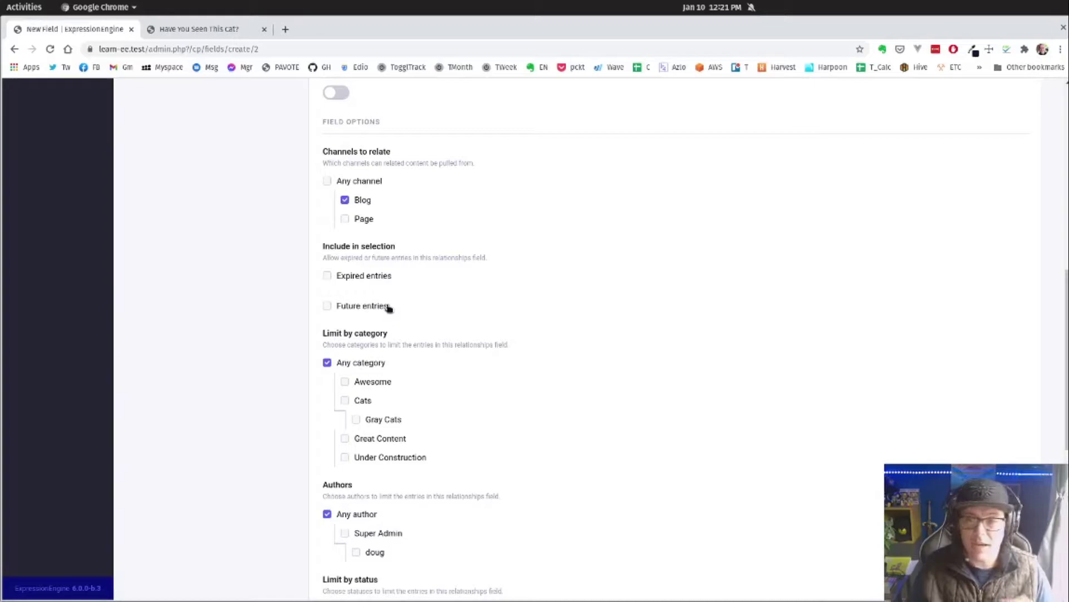
scroll(388, 308, "down", 3)
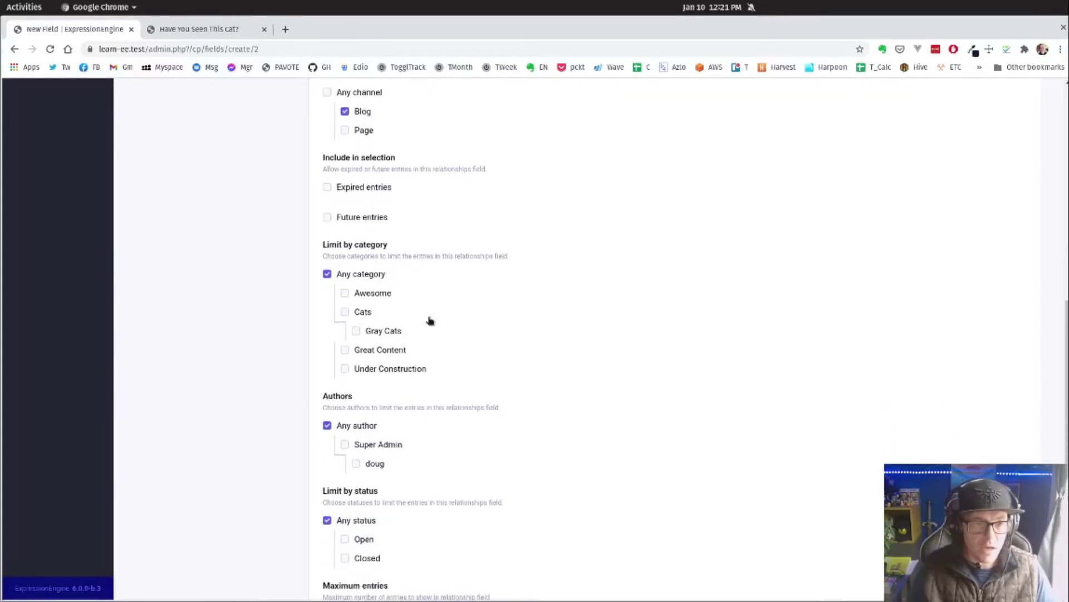
scroll(427, 280, "down", 9)
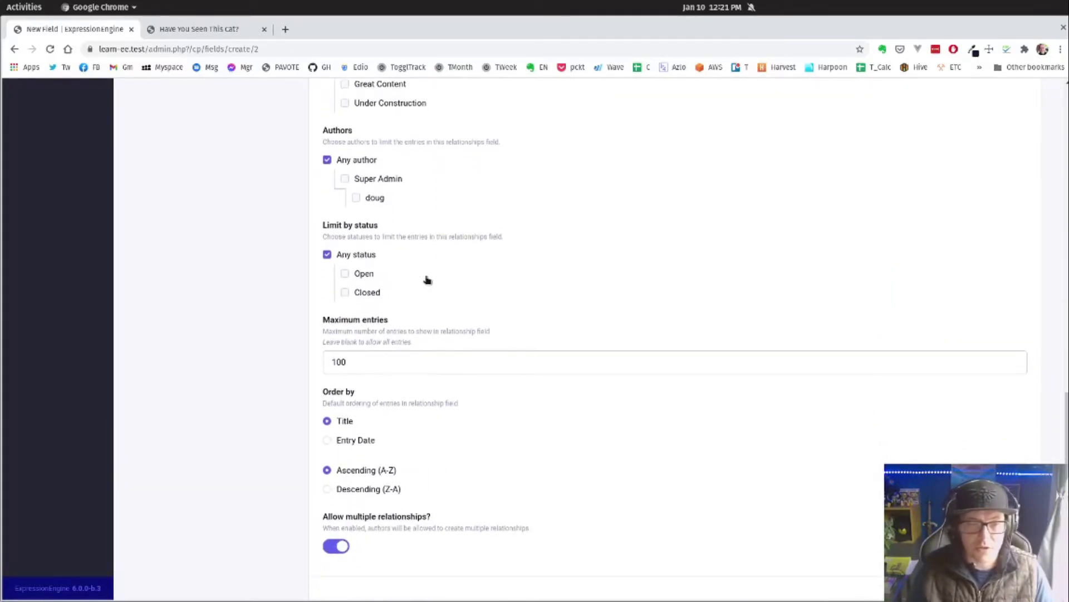
scroll(427, 280, "down", 2)
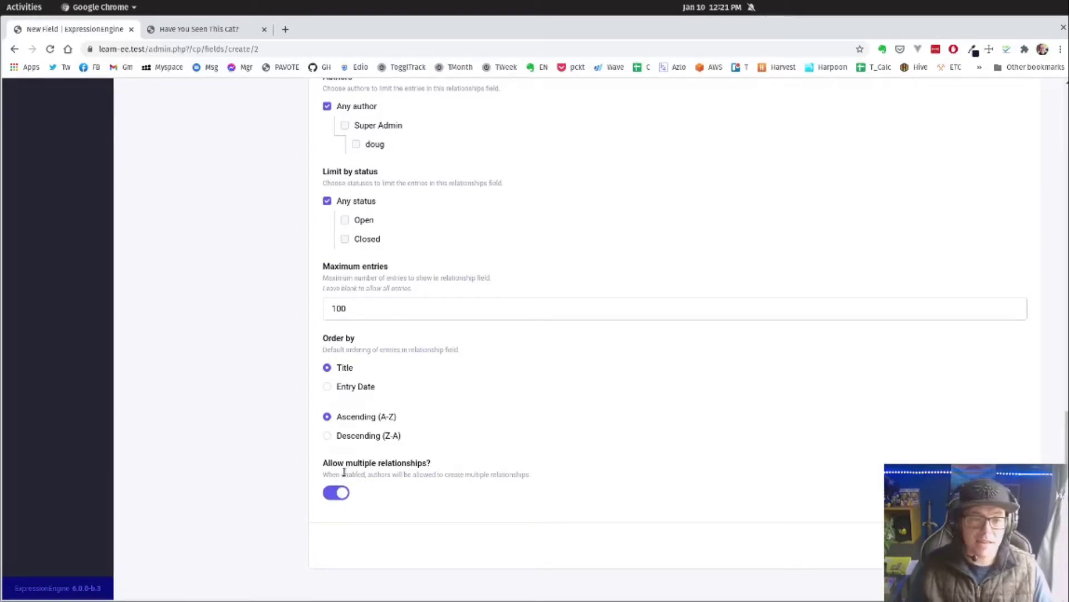
left_click_drag(344, 472, 454, 477)
left_click(454, 480)
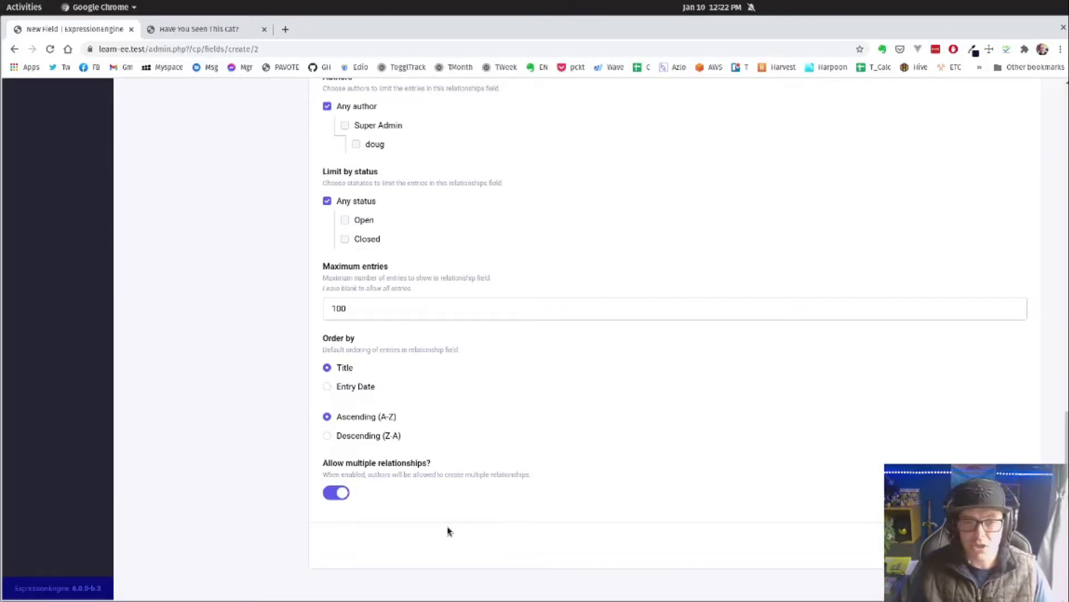
left_click_drag(344, 472, 444, 475)
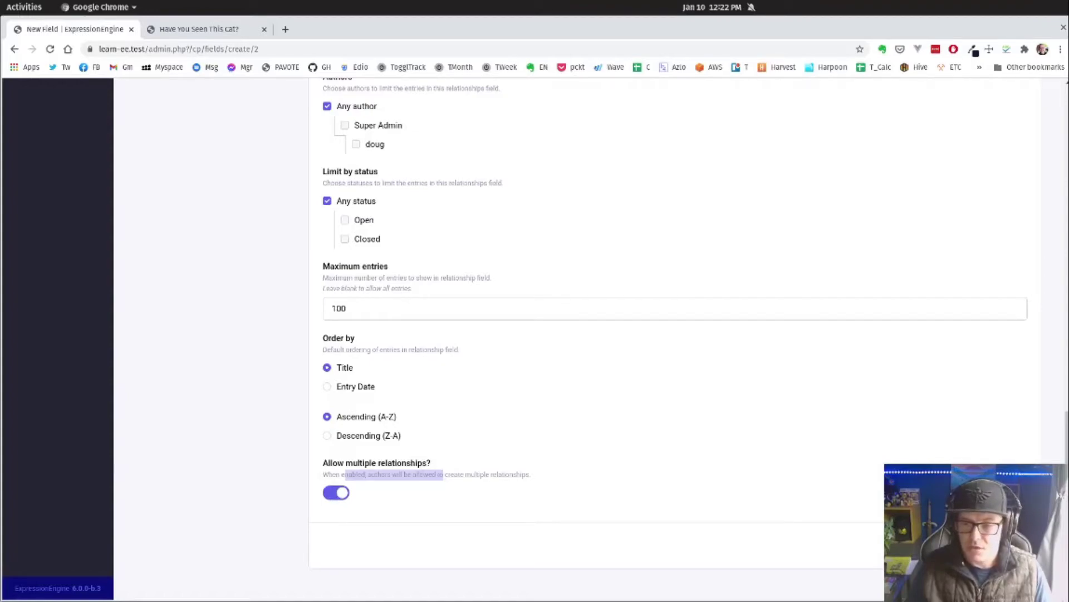
key("ctrl+s")
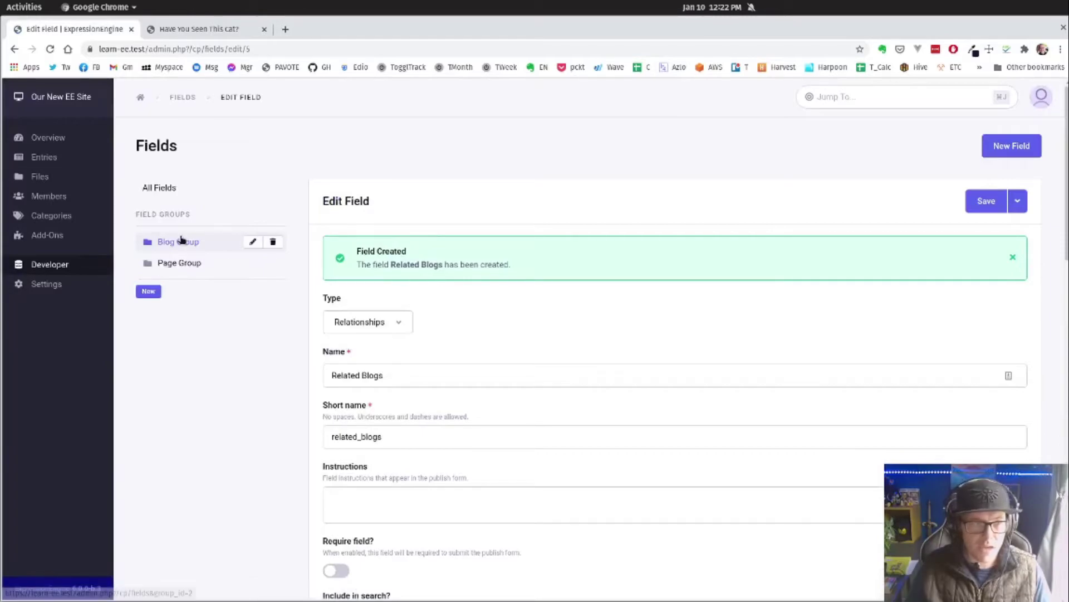
Open the Our Very First Blog entry from the Blog channel entries list
mouse_move(44, 158)
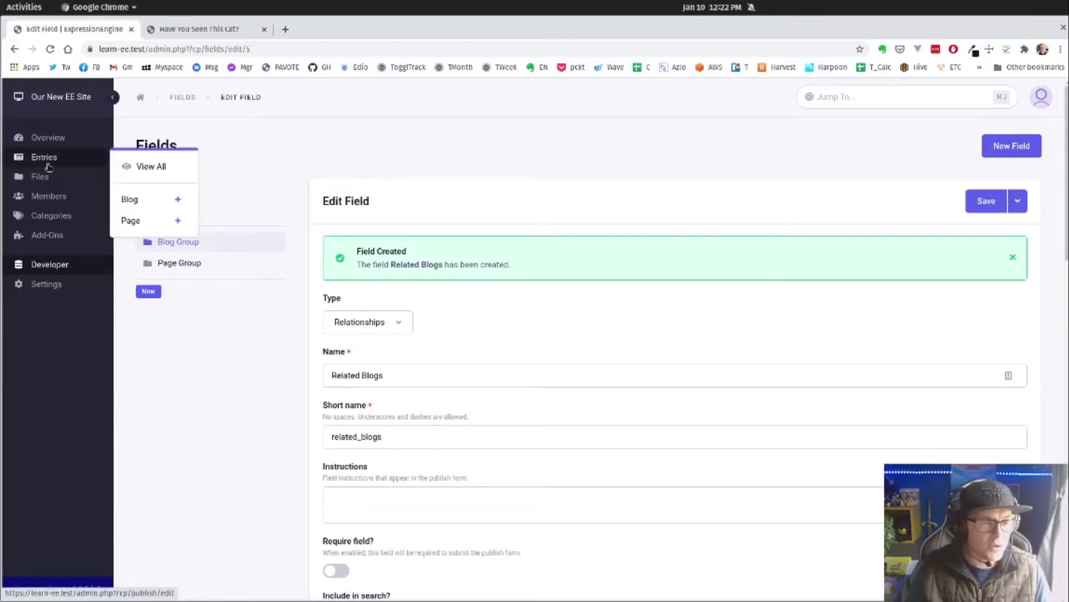
left_click(137, 202)
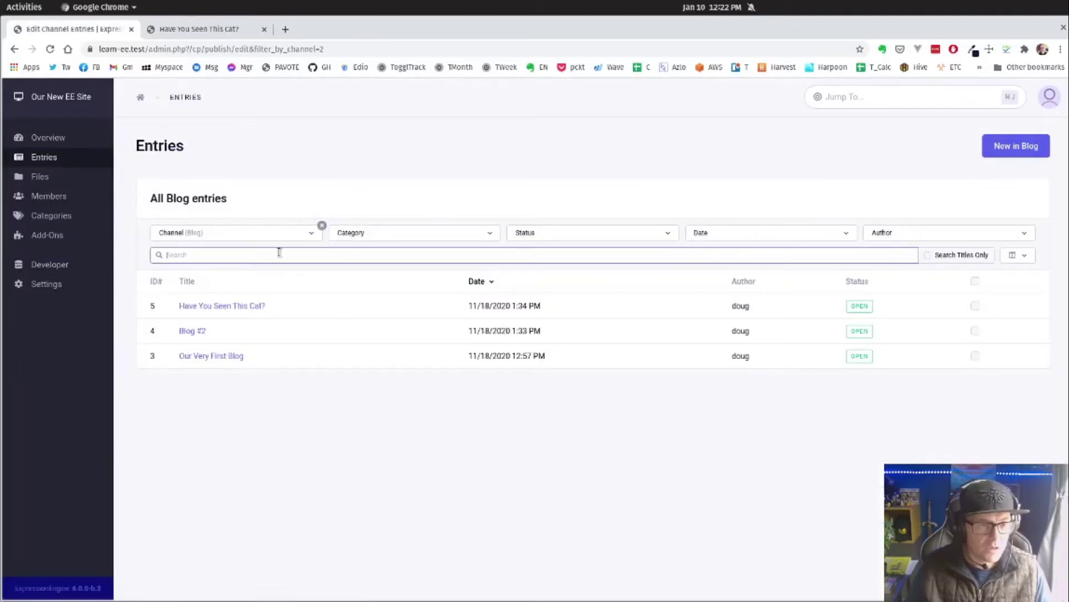
left_click(210, 356)
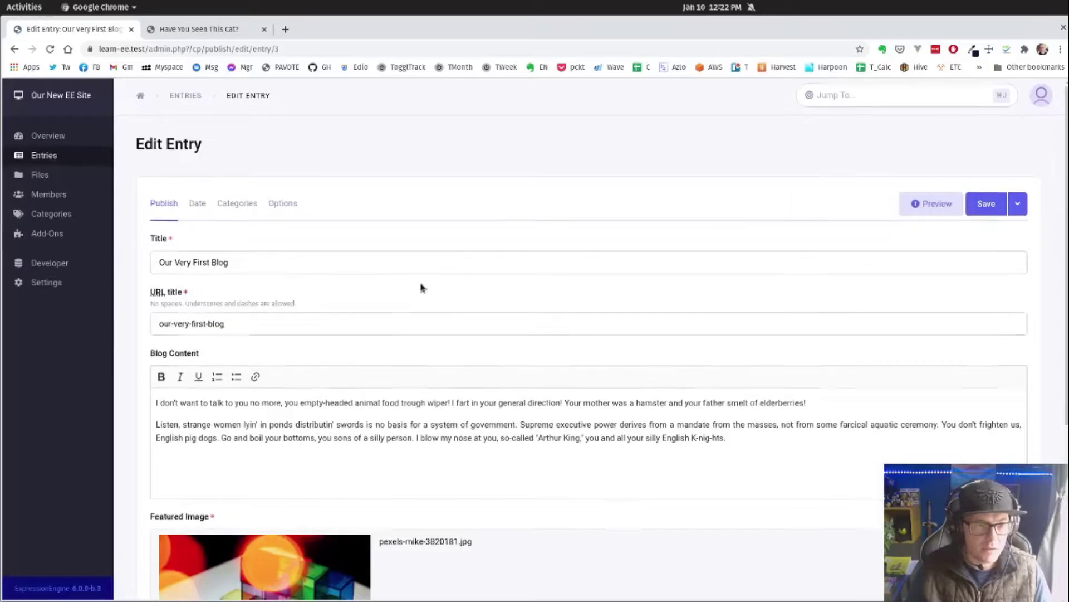
scroll(420, 286, "down", 5)
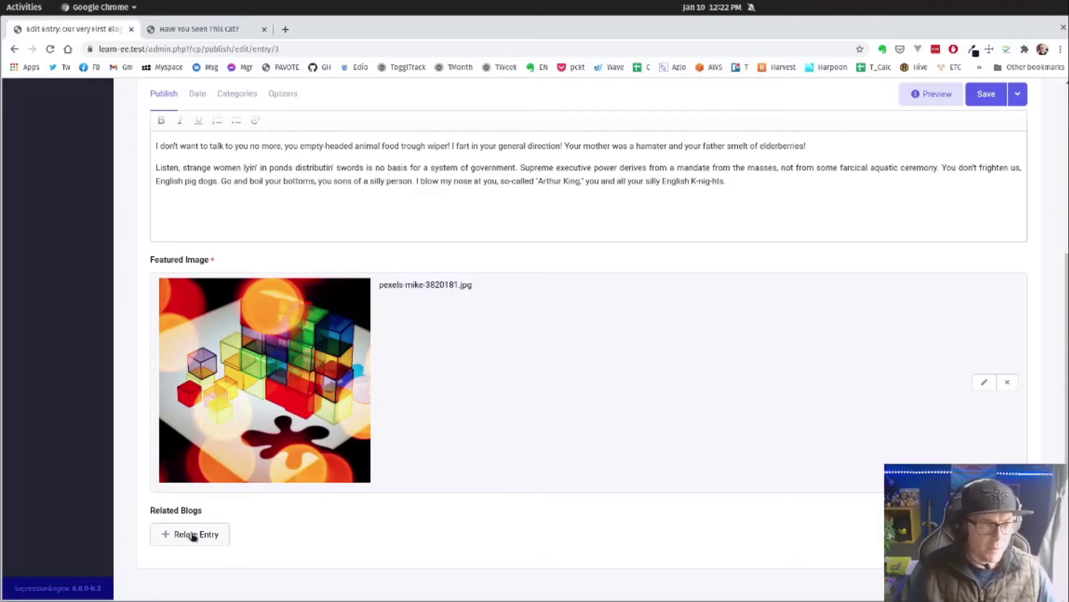
Relate Blog #2 and Have You Seen This Cat?, dismissing the New Entry form unsaved
left_click(192, 535)
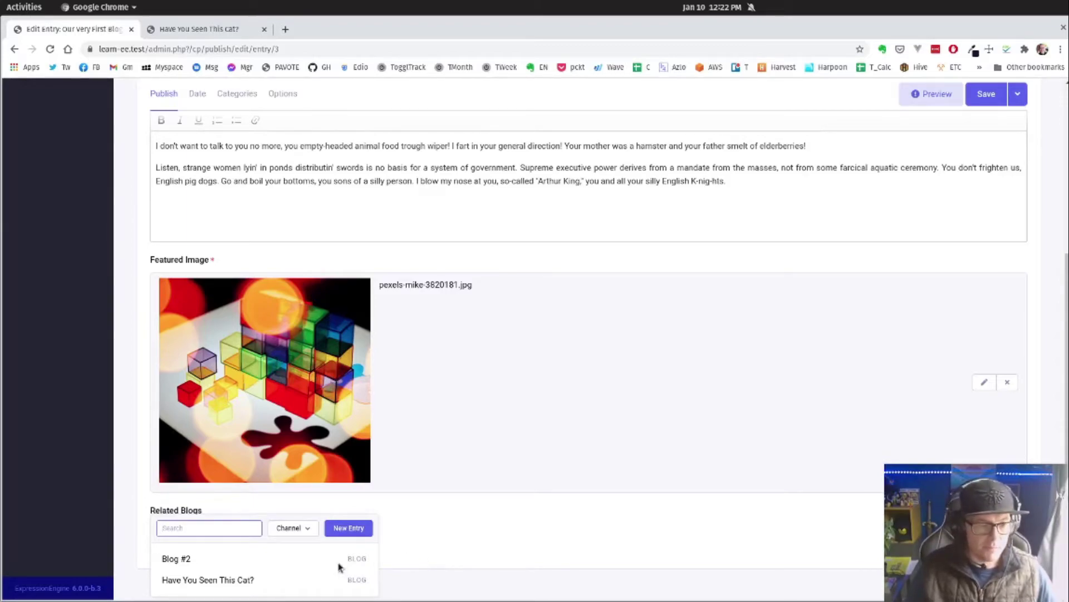
left_click(250, 560)
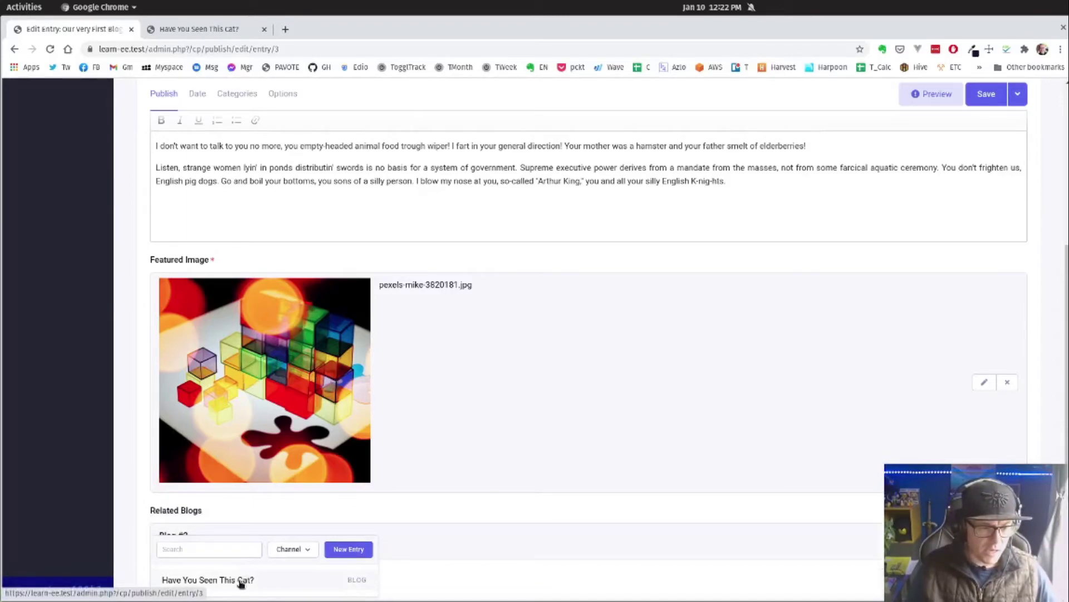
left_click(239, 580)
scroll(503, 501, "down", 2)
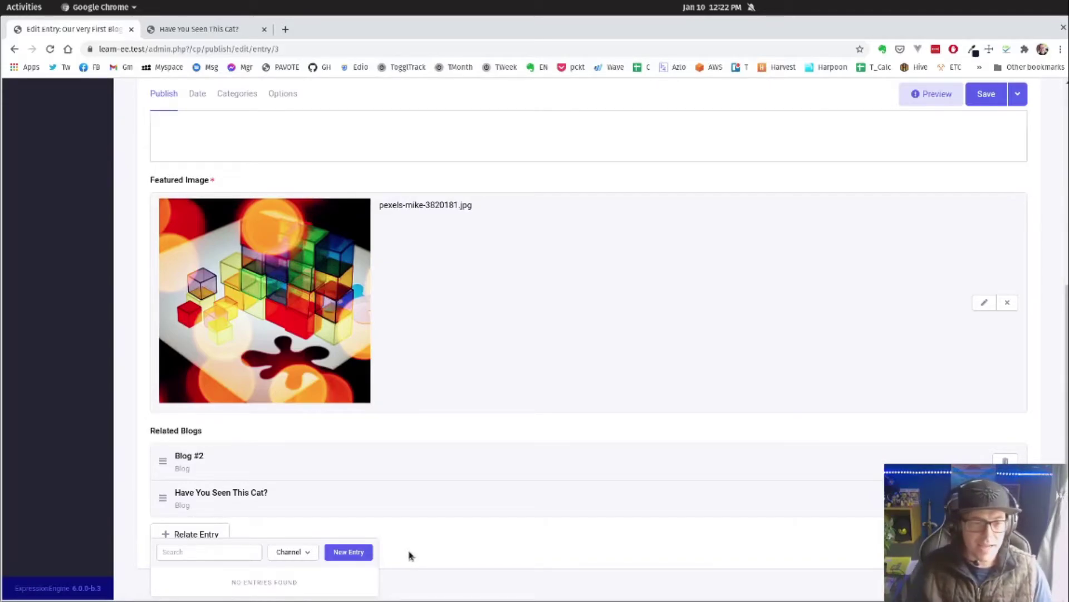
left_click(348, 553)
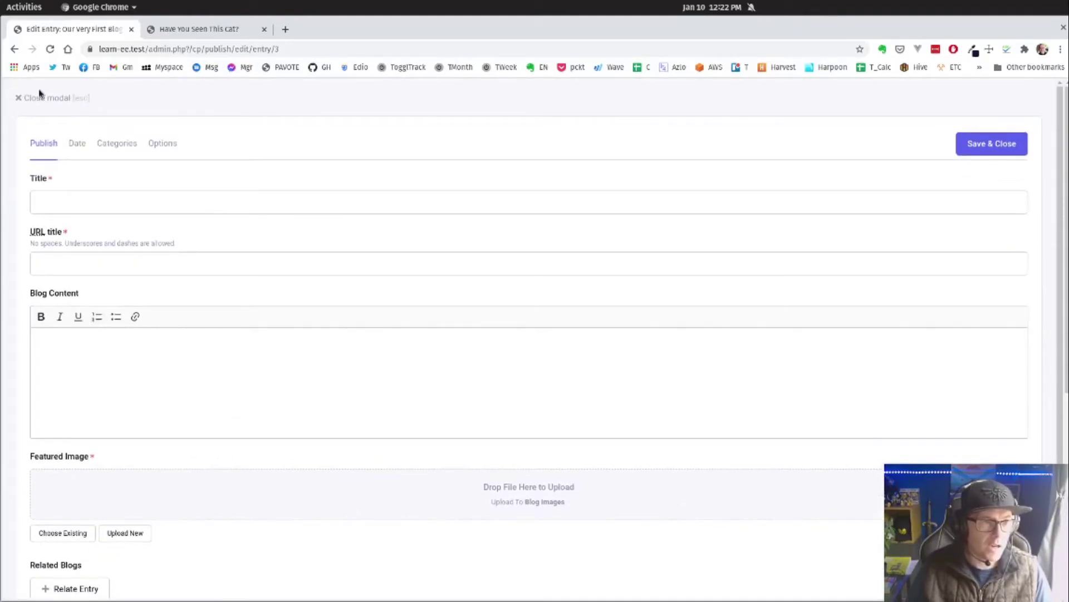
left_click(43, 98)
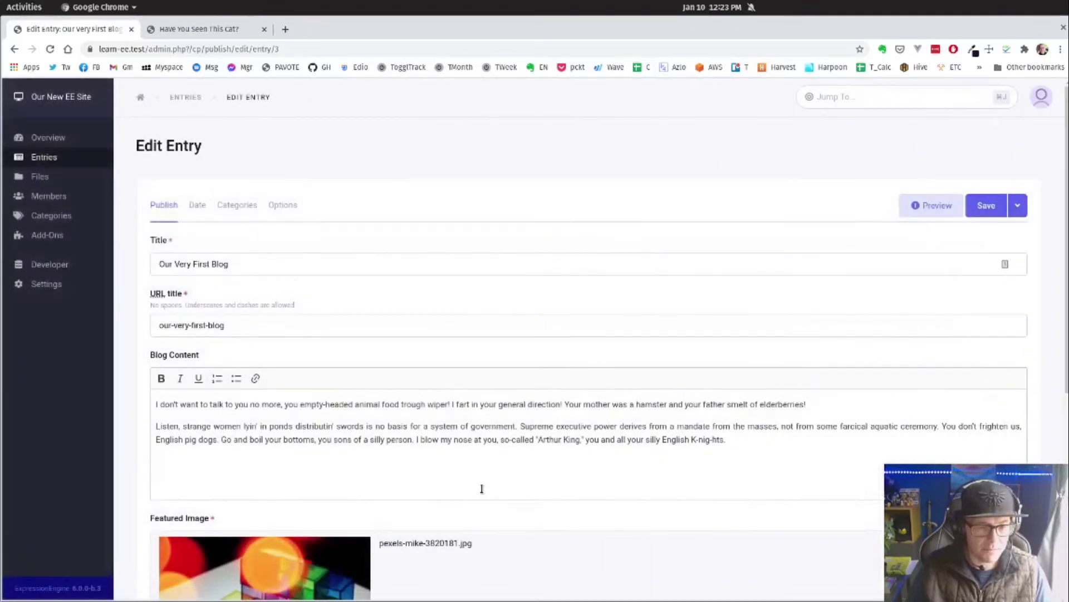
scroll(479, 487, "down", 6)
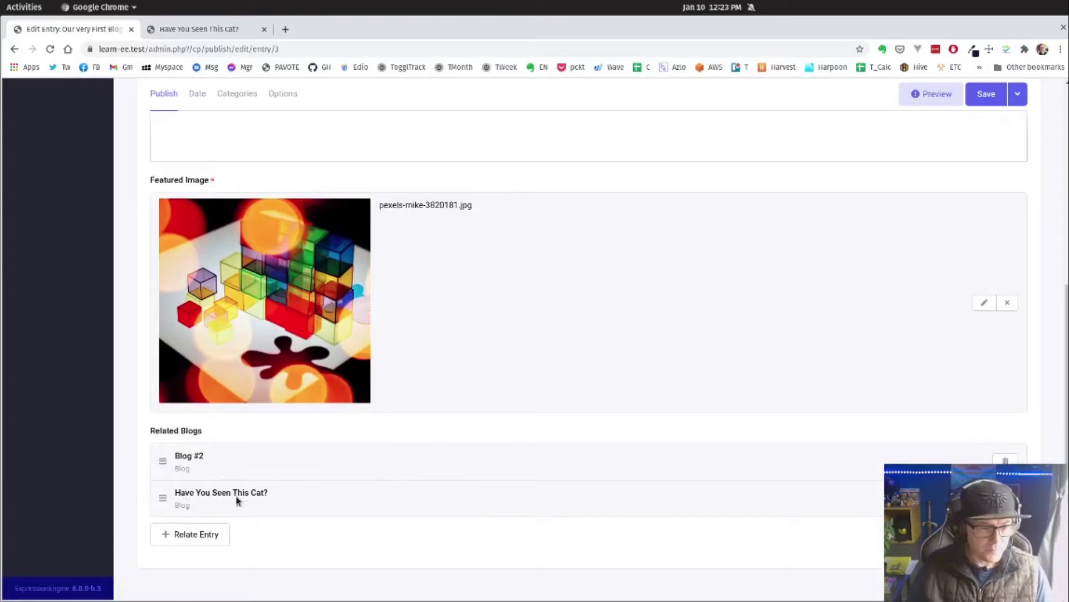
scroll(683, 523, "up", 6)
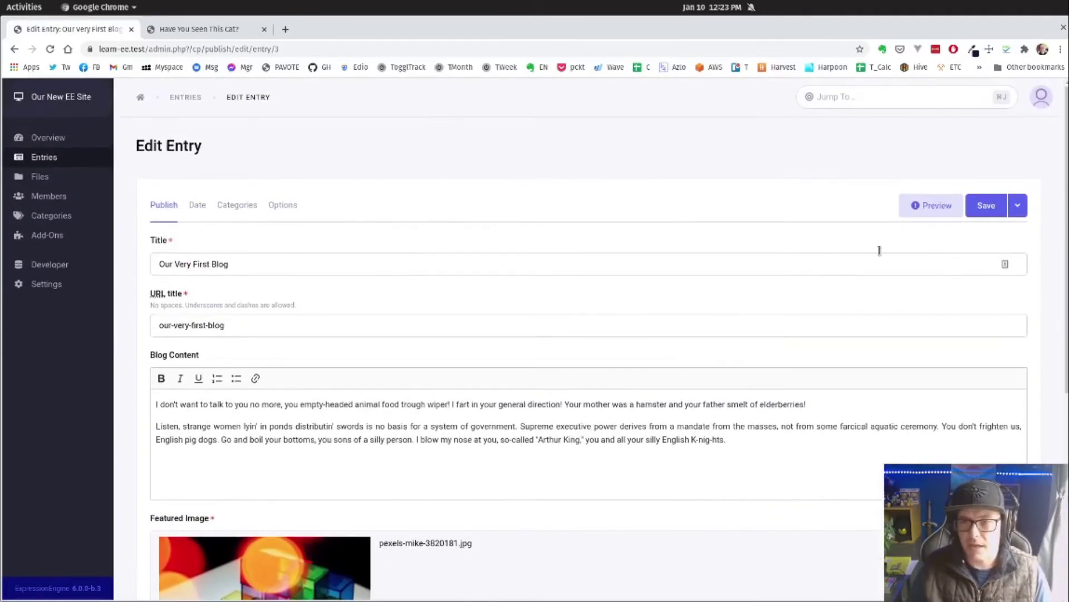
Save the entry and inspect its site page, where raw {RELATIONSHIP} tags surround one card
left_click(987, 206)
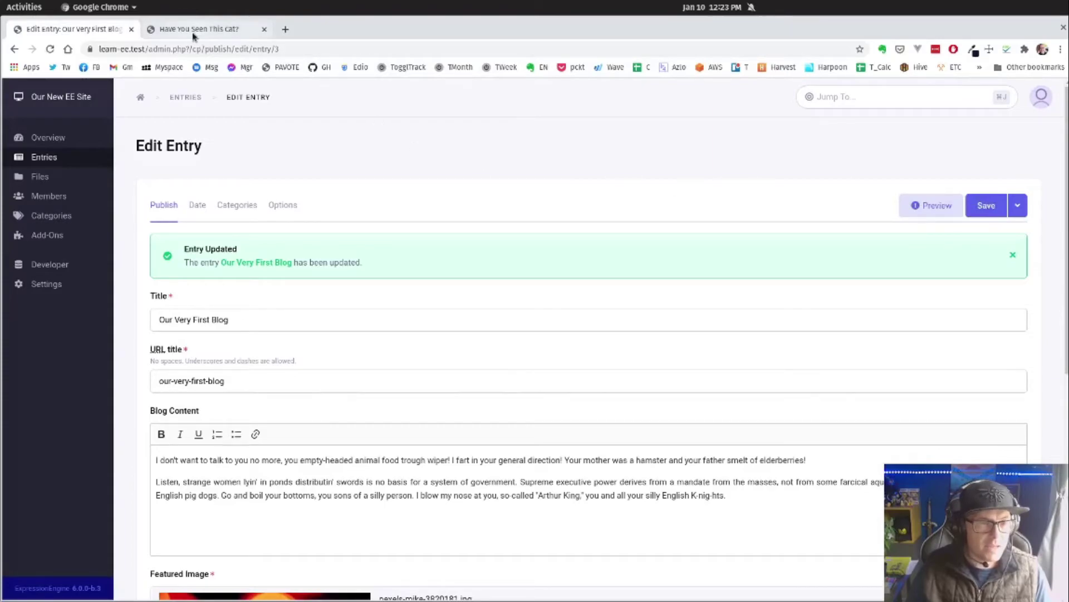
left_click(193, 29)
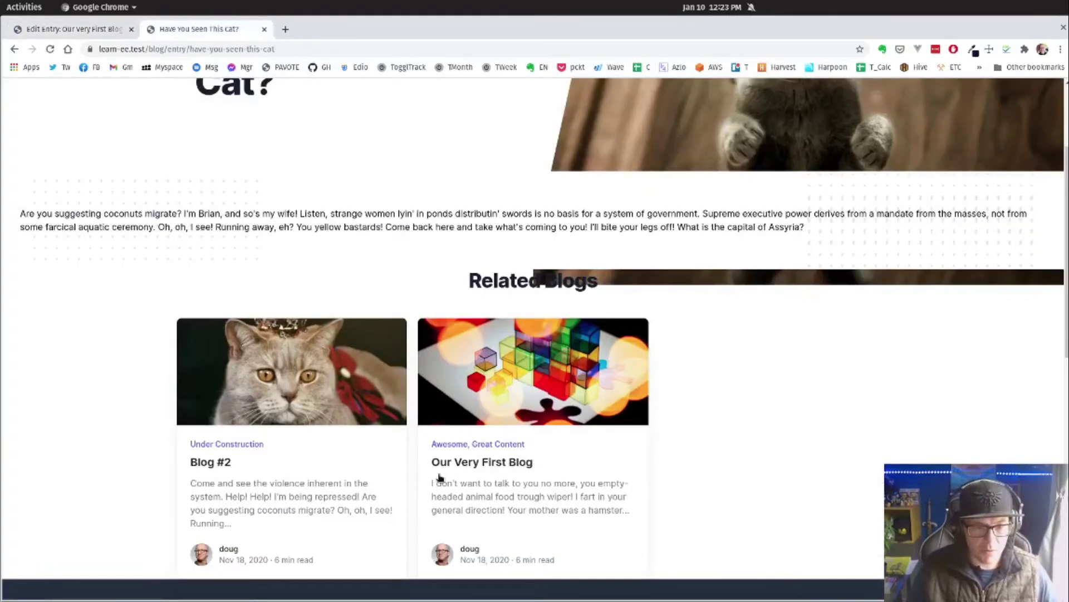
left_click(467, 460)
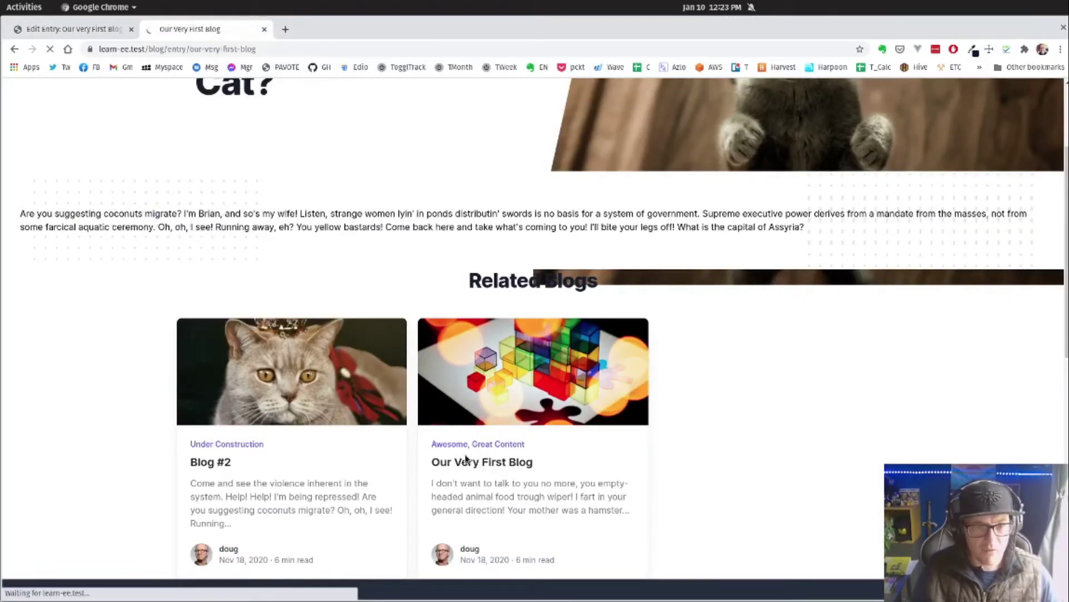
scroll(488, 357, "down", 3)
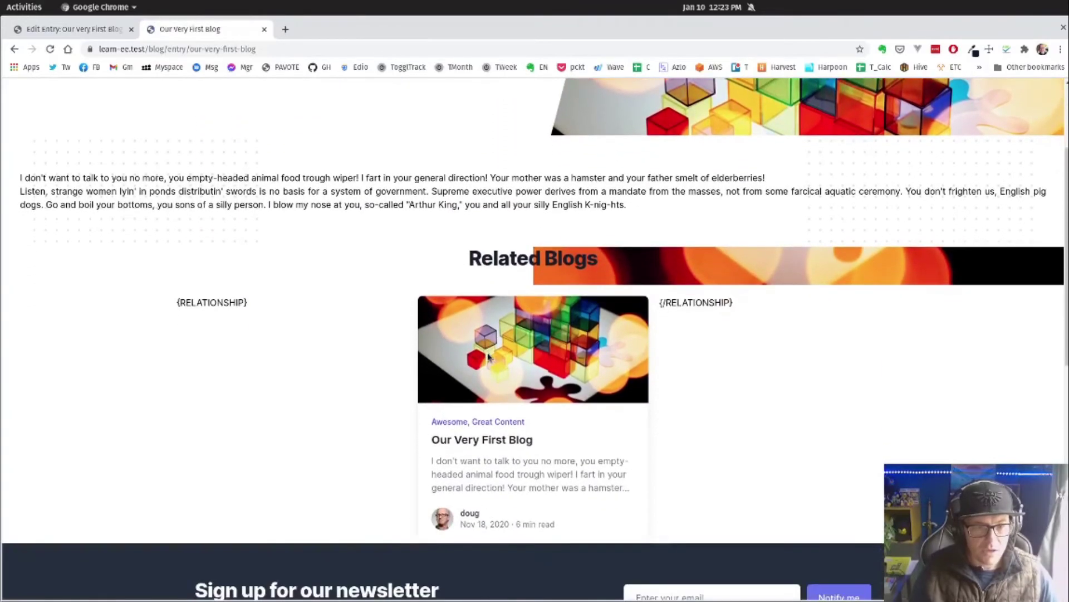
left_click_drag(658, 303, 738, 301)
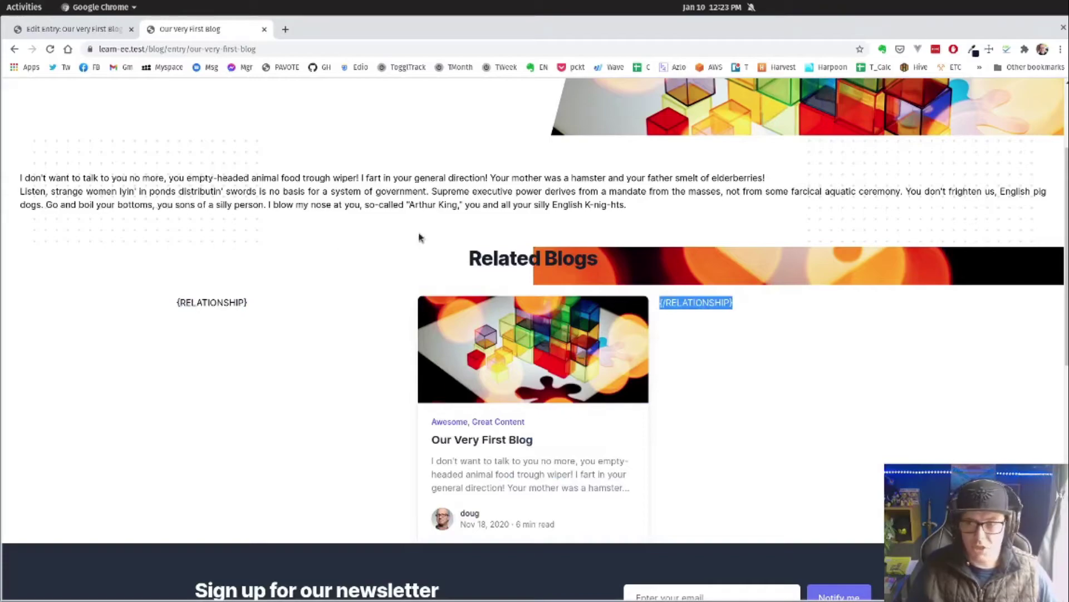
key("alt+Tab")
key("alt+Tab")
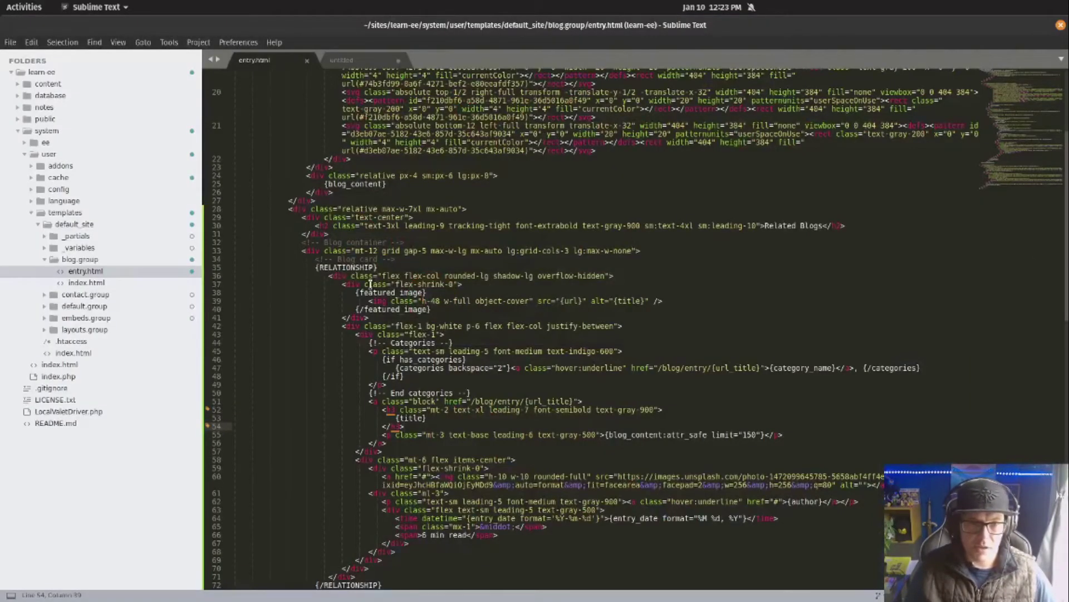
Rename the opening and closing RELATIONSHIP tags in entry.html to related_blogs and save
left_click(383, 268)
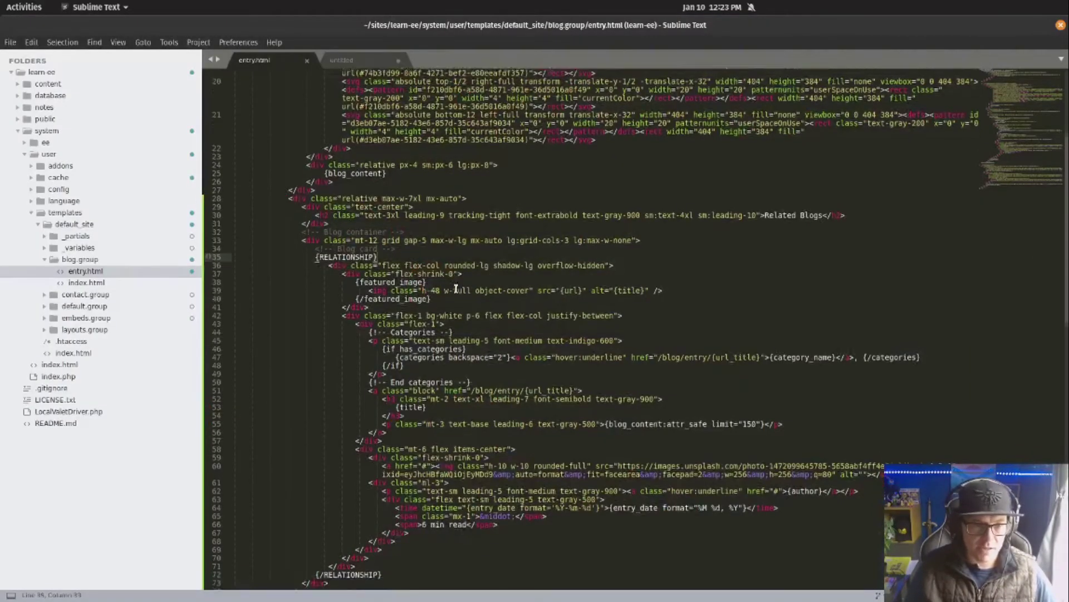
scroll(456, 289, "down", 2)
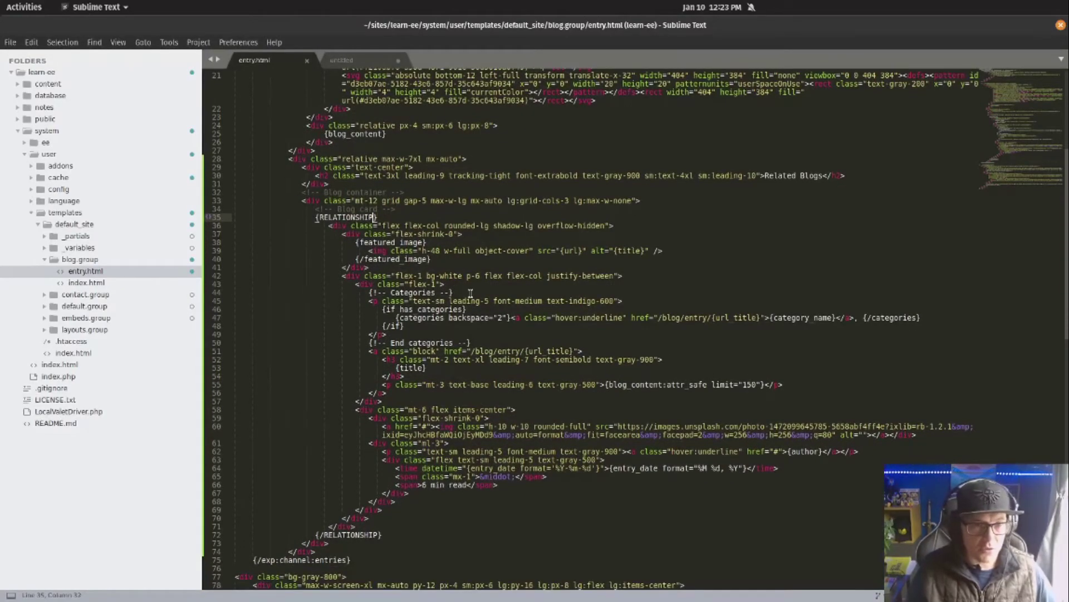
key("ctrl+d")
type("related ")
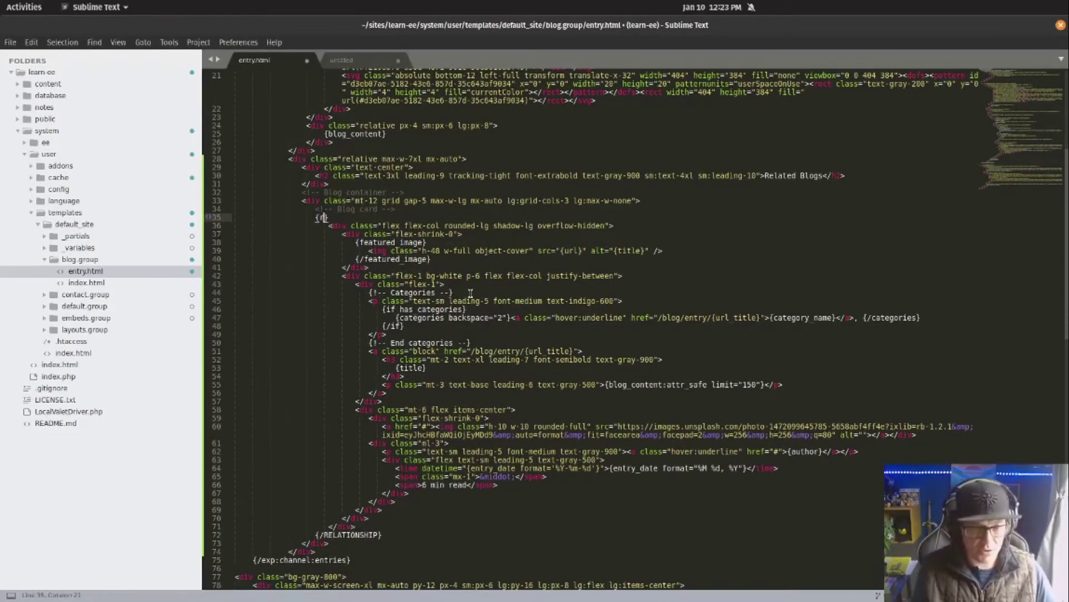
type("blogs")
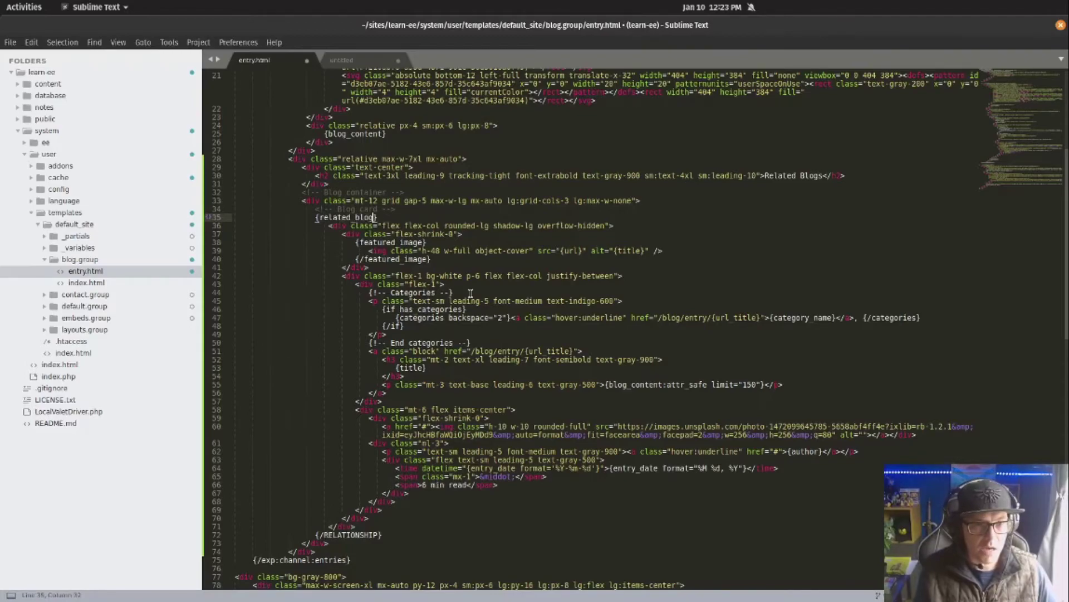
key("ctrl+d")
key("ctrl+c")
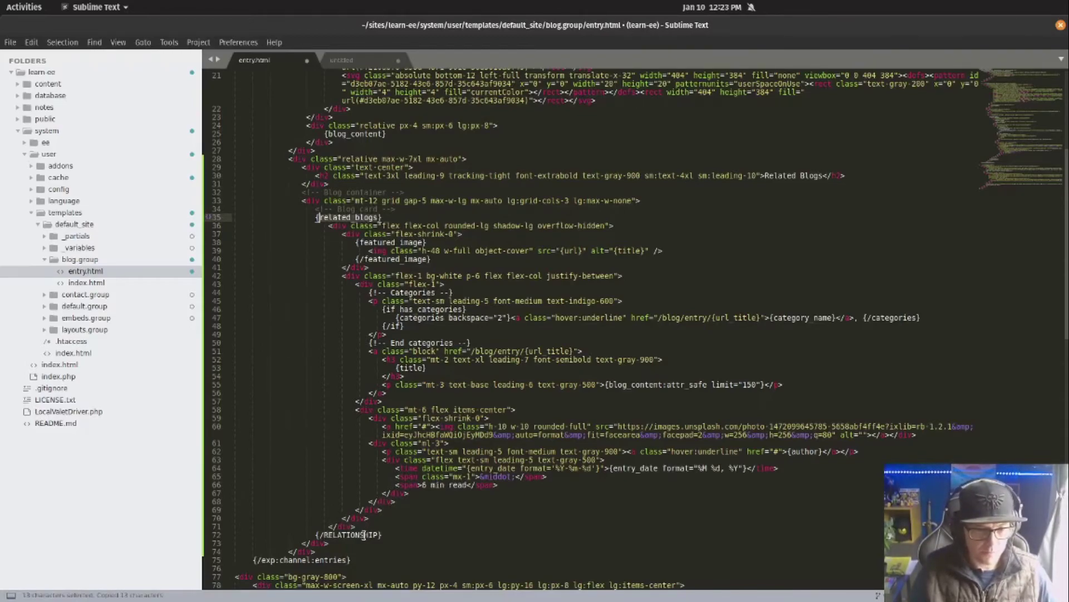
left_click(364, 534)
key("ctrl+d")
key("ctrl+v")
key("ctrl+s")
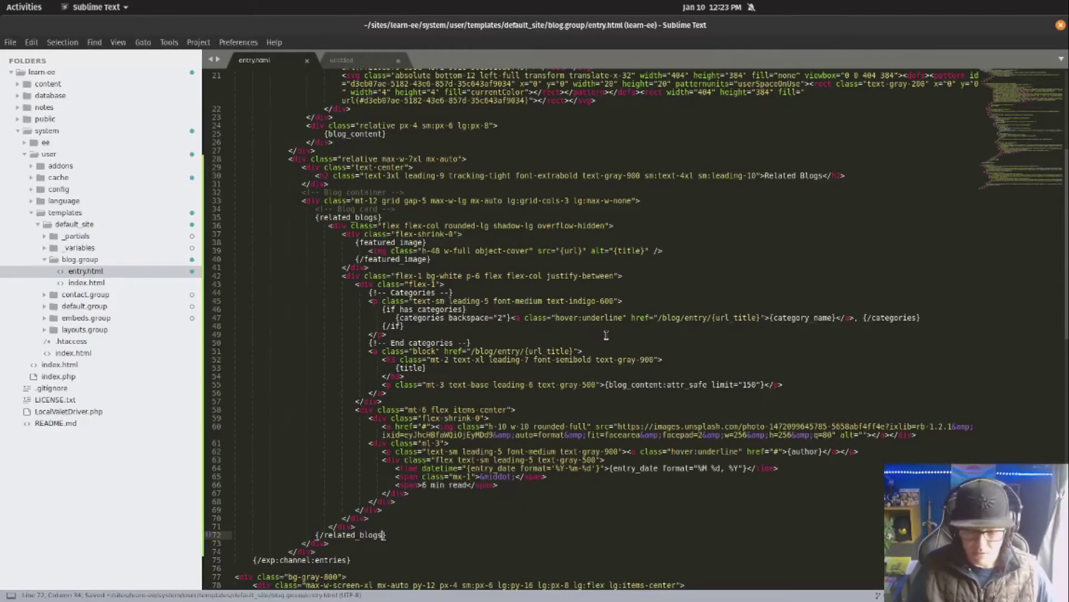
Enlarge the editor font, highlight the {related_blogs} and {/related_blogs} tags, and re-save
key("ctrl+equal")
key("ctrl+equal")
scroll(606, 335, "down", 5)
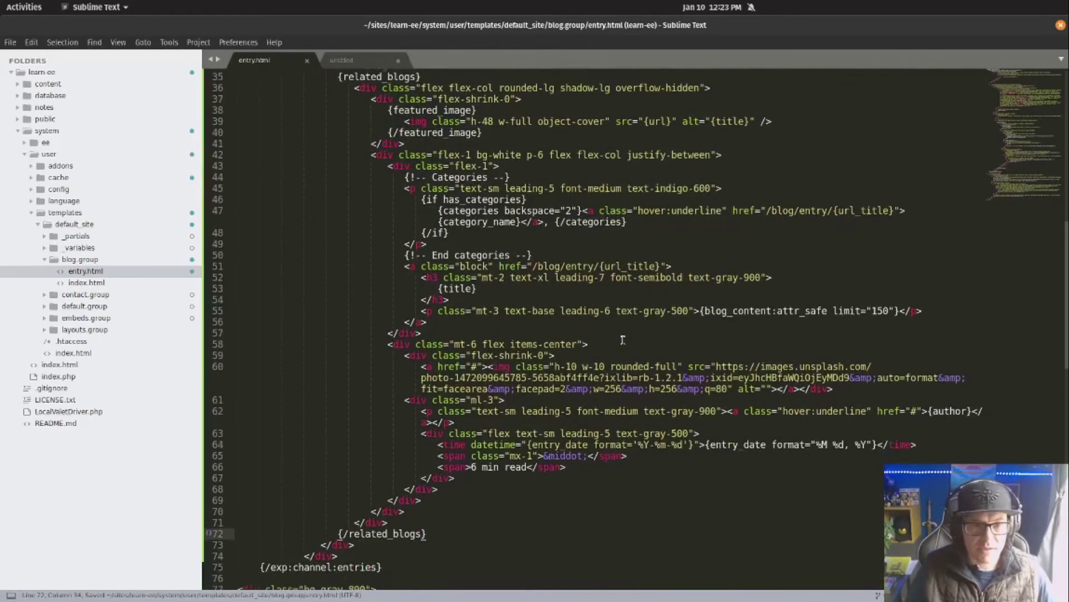
scroll(622, 338, "up", 2)
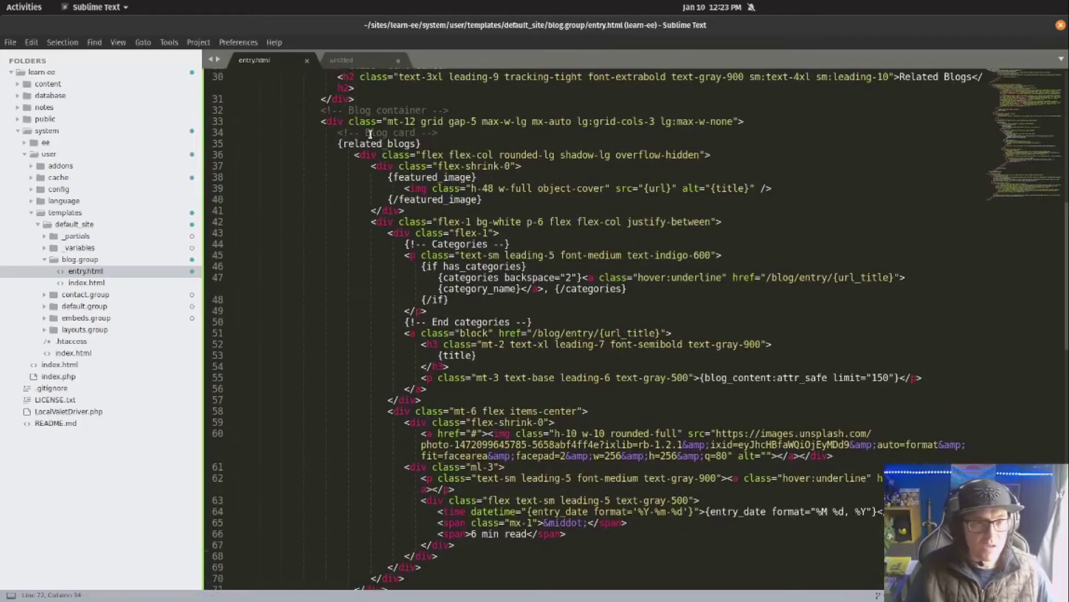
left_click(343, 134)
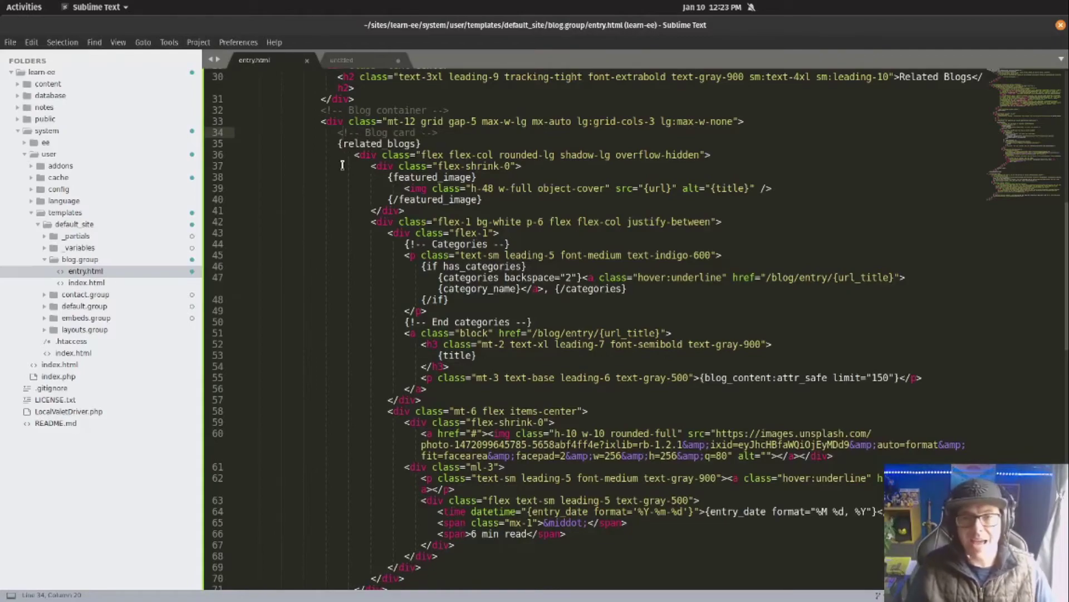
key("Down")
key("shift+End")
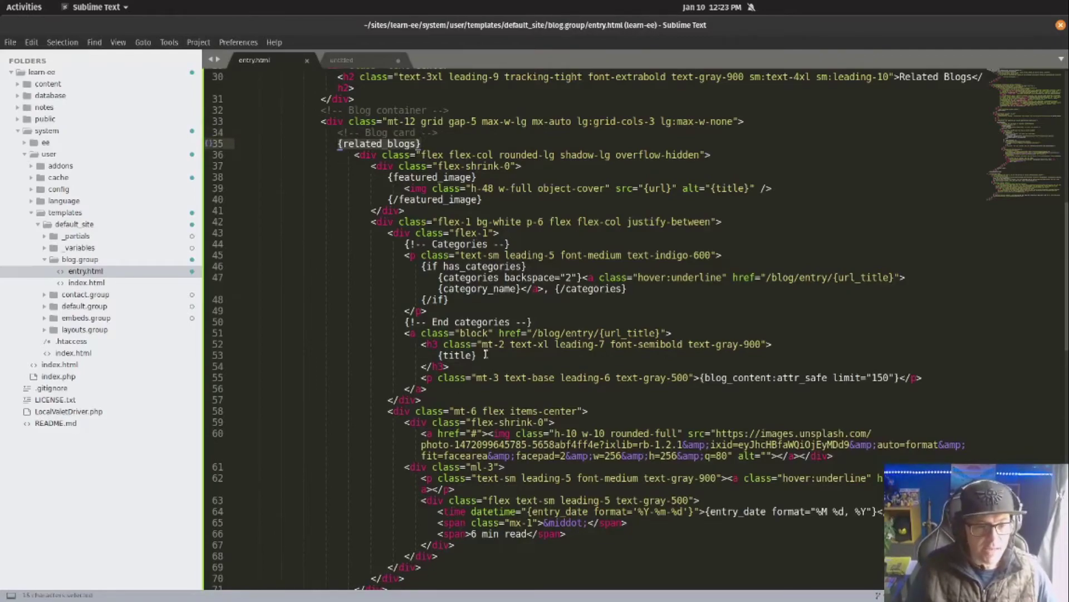
scroll(485, 354, "down", 4)
left_click(432, 466)
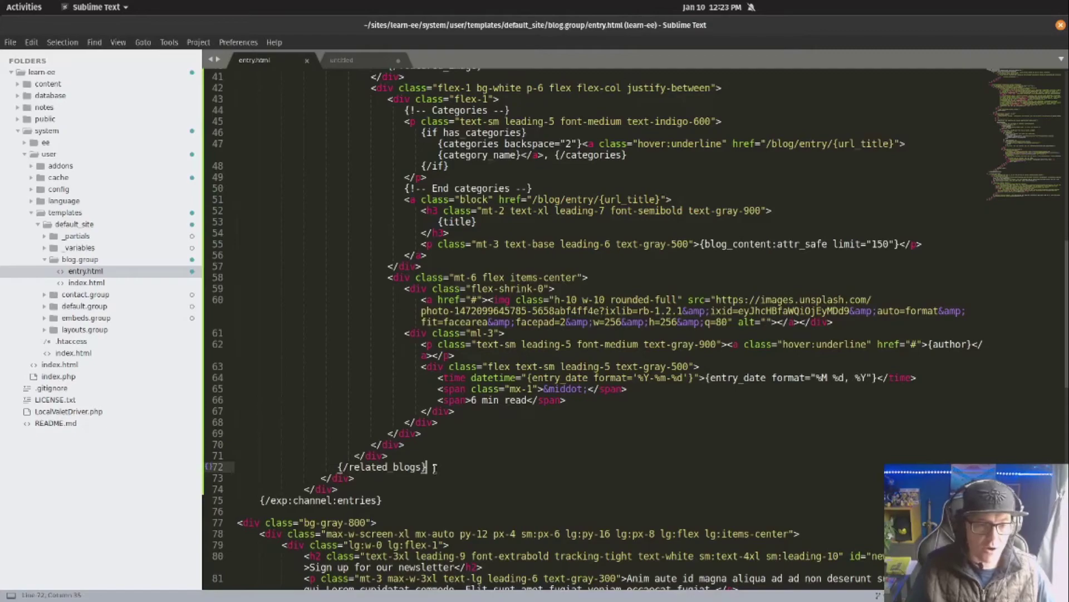
key("shift+Home")
key("ctrl+s")
scroll(515, 490, "up", 2)
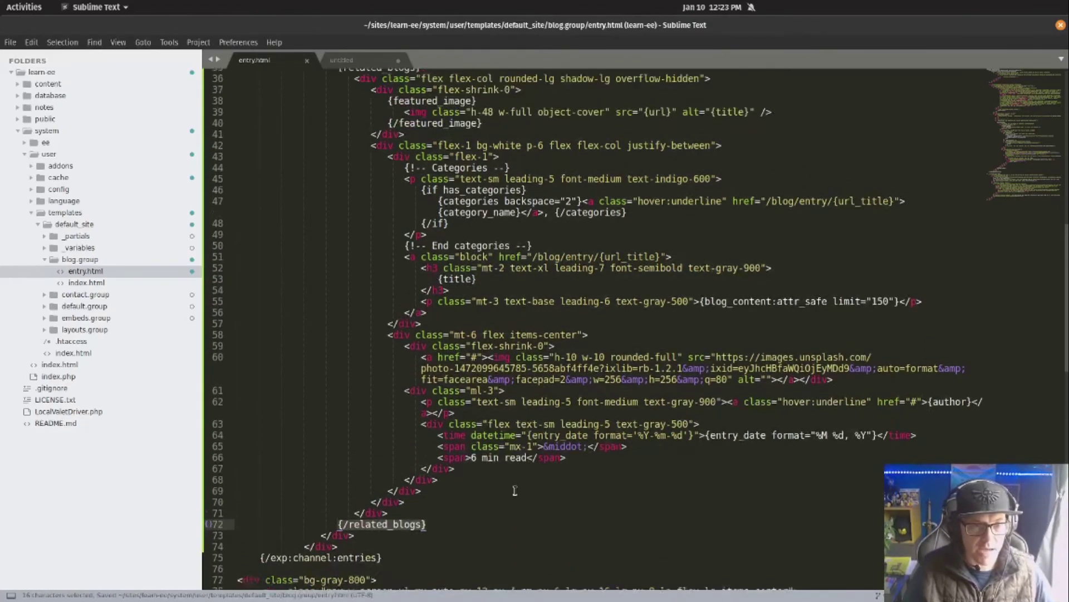
scroll(540, 504, "up", 1)
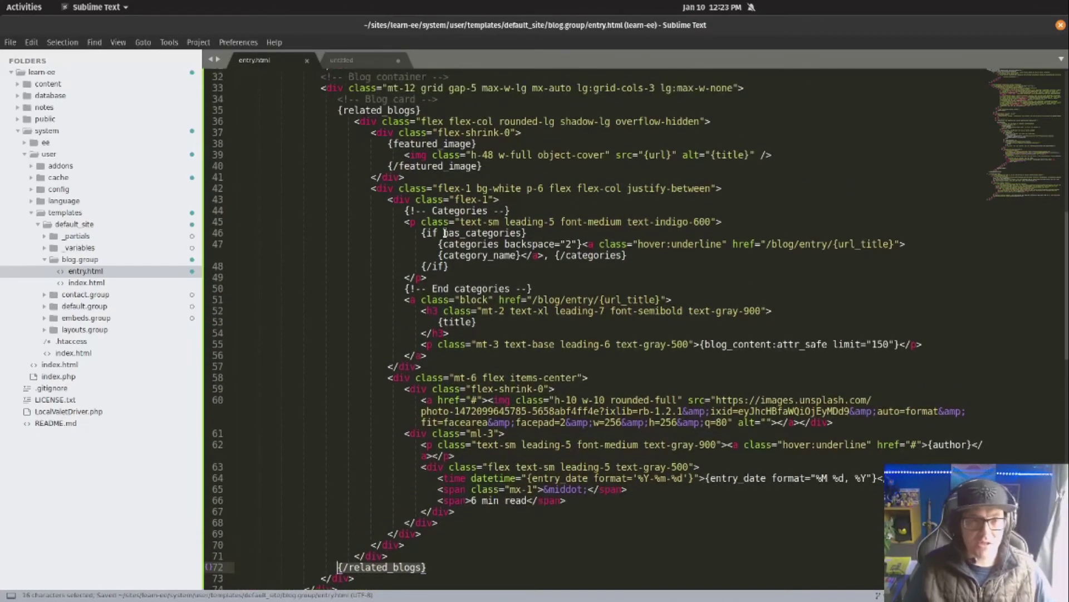
key("alt+Tab")
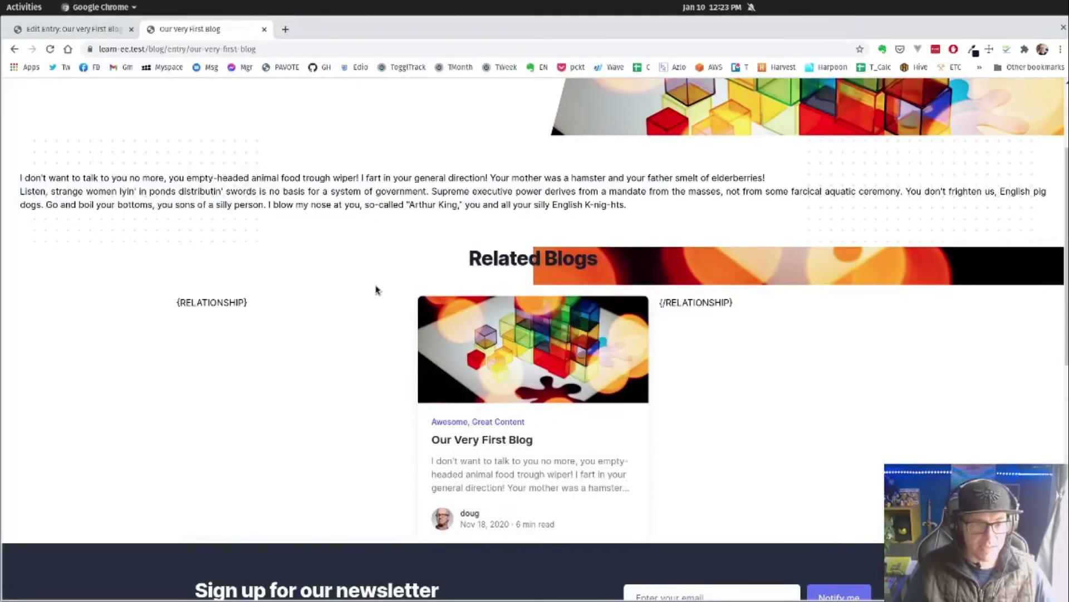
Reload the entry page and check the two Related Blogs cards, both showing Our Very First Blog
key("ctrl+r")
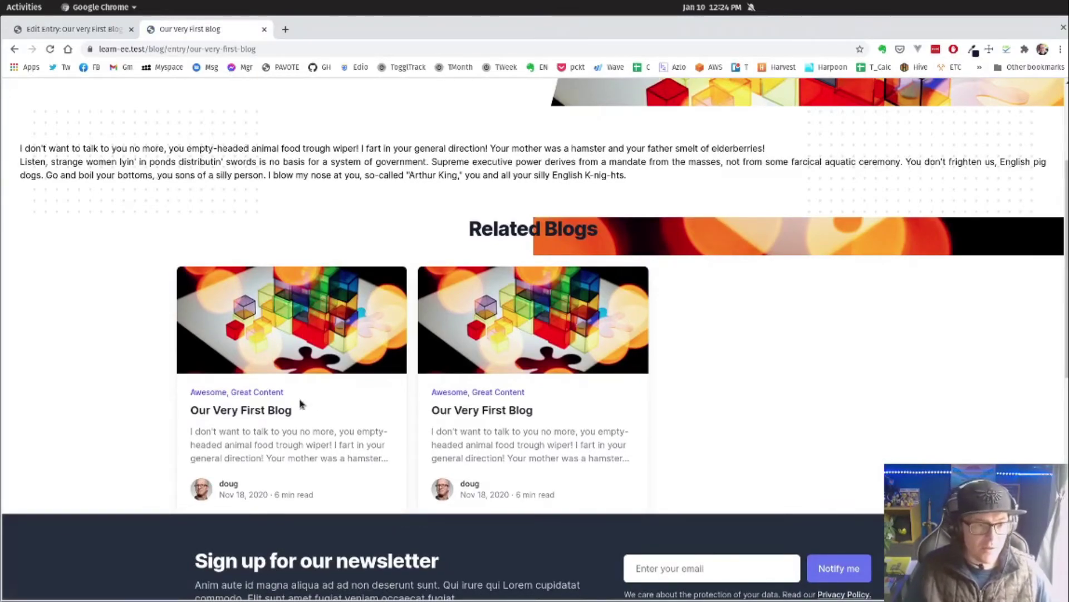
scroll(438, 343, "up", 3)
scroll(618, 250, "down", 3)
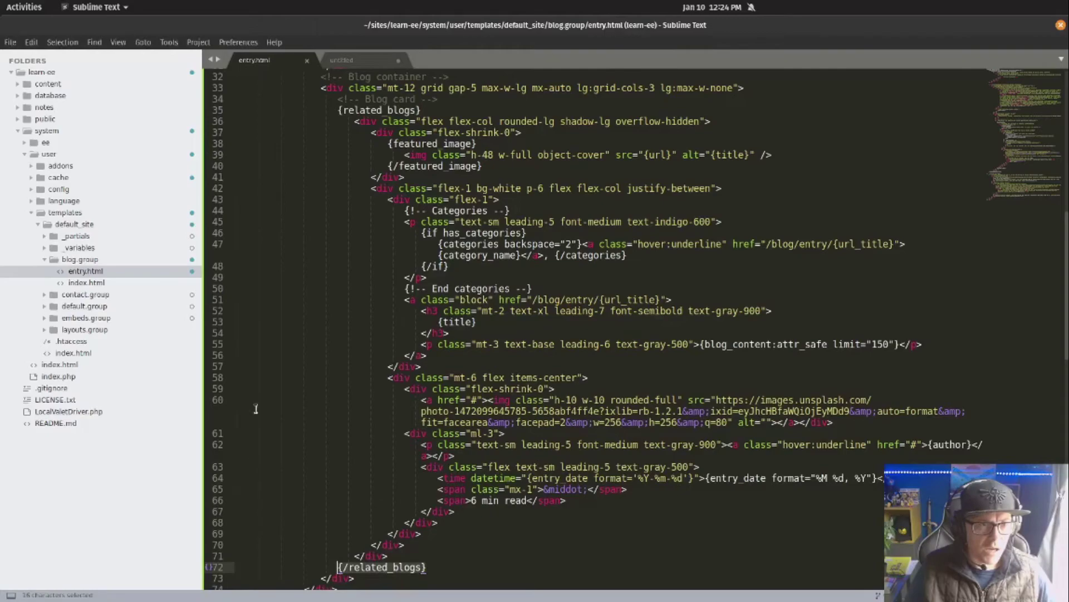
Prefix the opening and closing featured_image tags with 'related_blogs:'
key("alt+Tab")
left_click(404, 110)
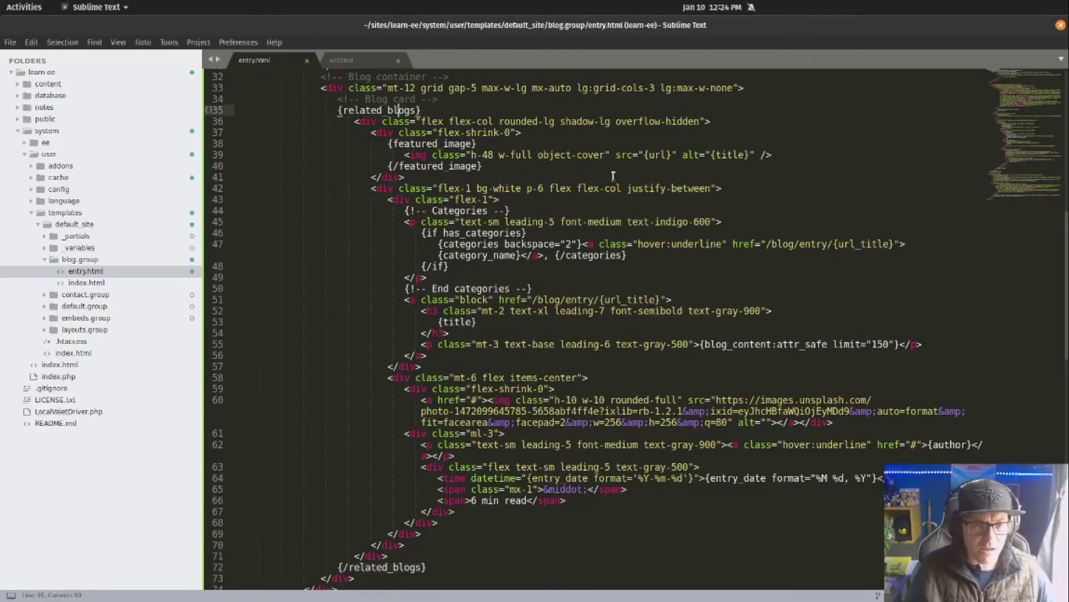
key("ctrl+d")
key("ctrl+c")
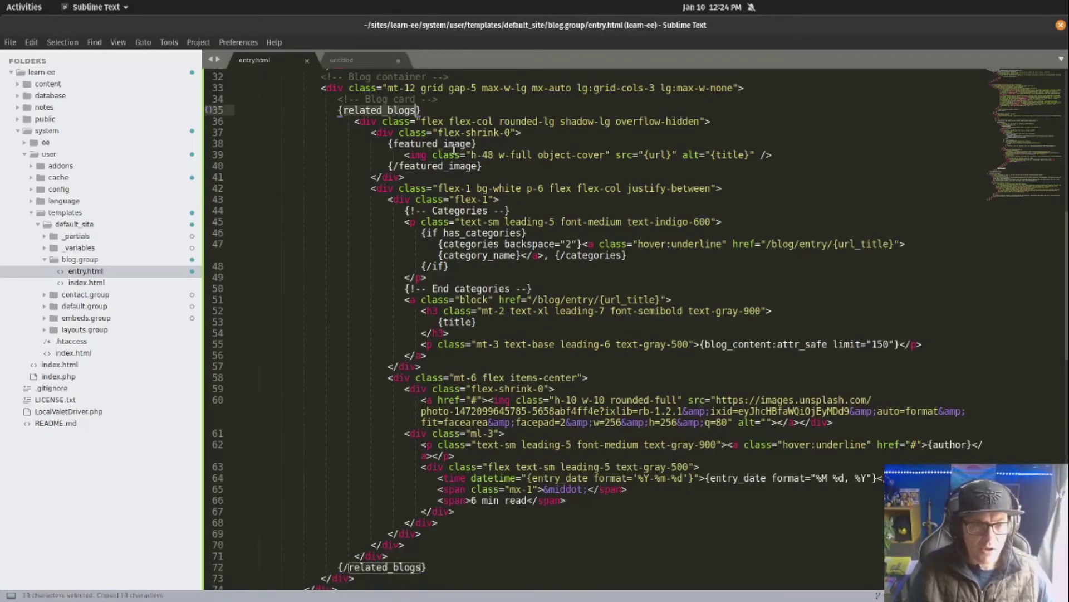
left_click(457, 155)
key("Up")
key("ctrl+Left")
key("ctrl+v")
type(":")
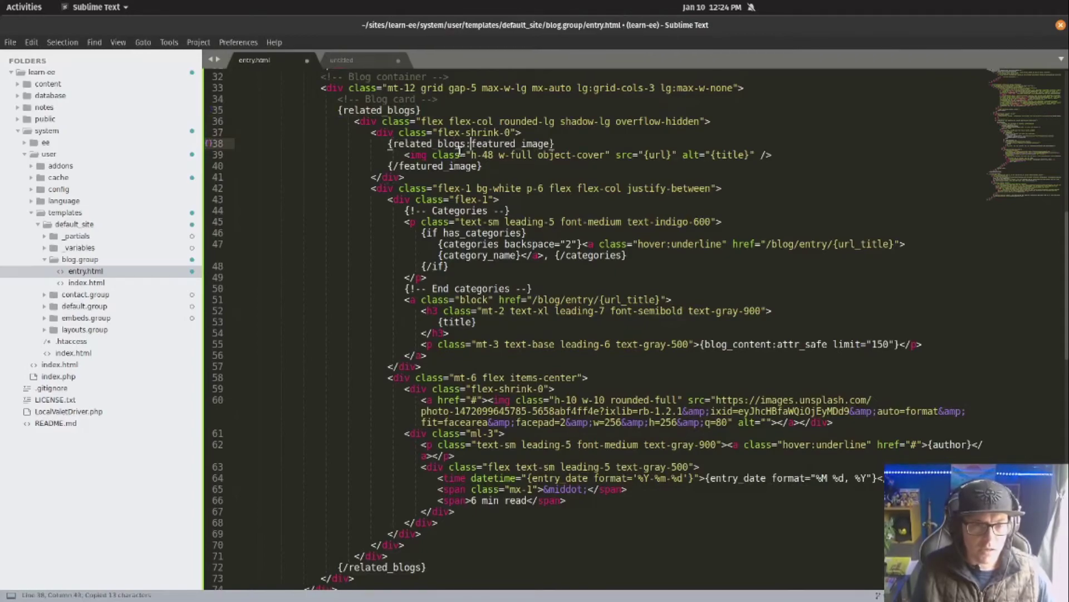
key("Down")
key("Down")
key("ctrl+Left")
key("ctrl+v")
type(":")
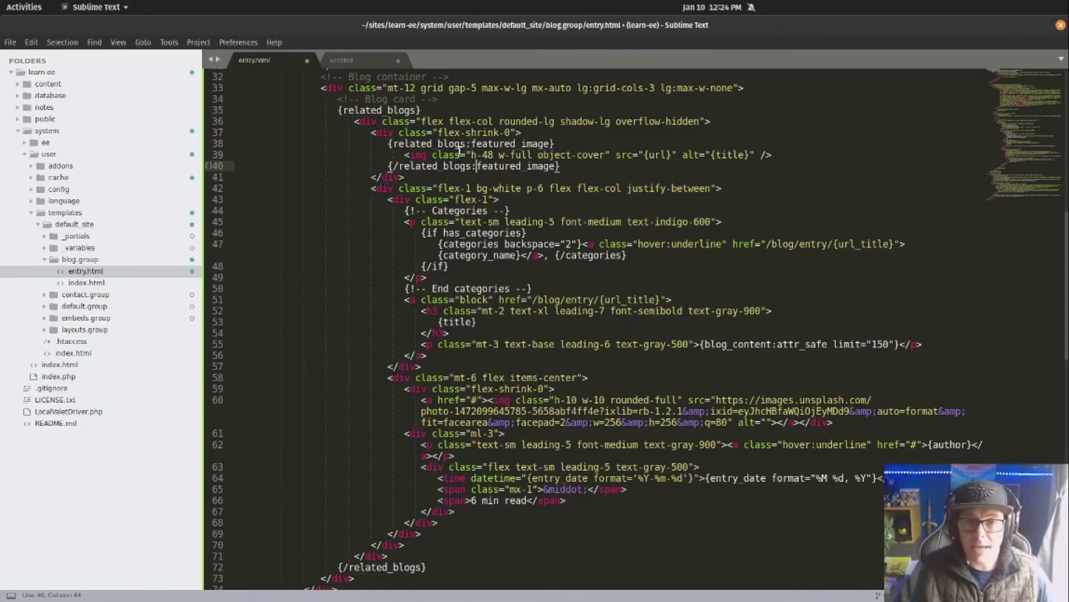
key("Up")
key("Up")
Check every related_blogs occurrence in the template and save entry.html
left_click(372, 109)
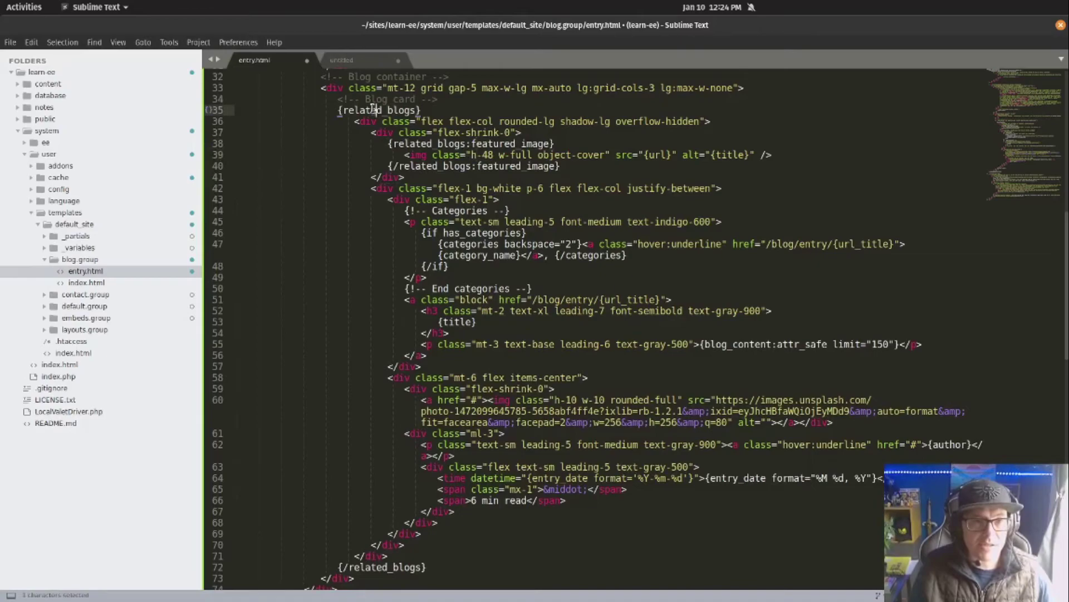
key("ctrl+d")
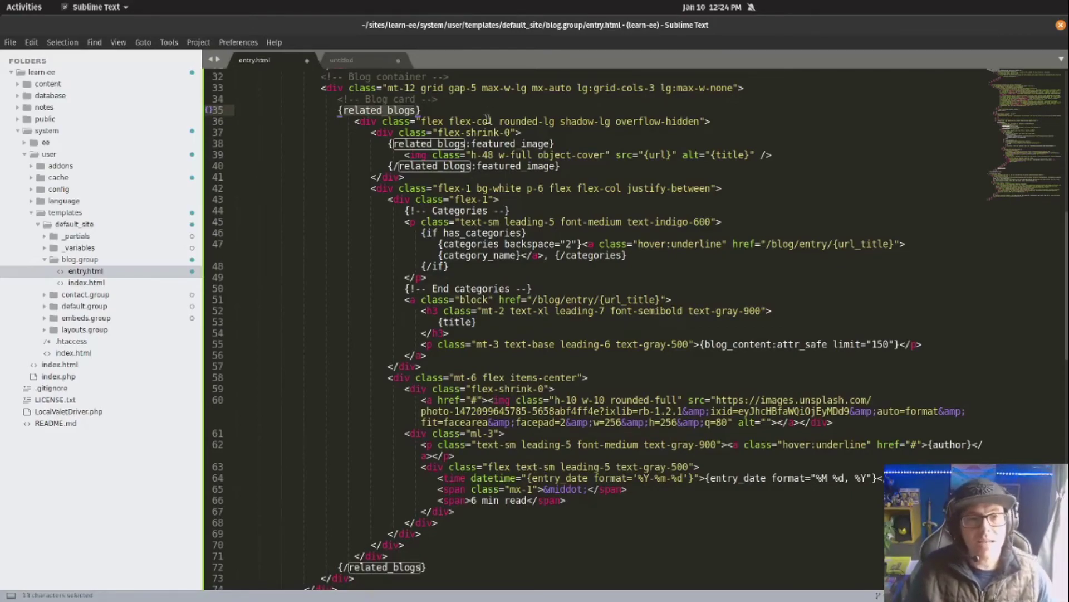
left_click(473, 144)
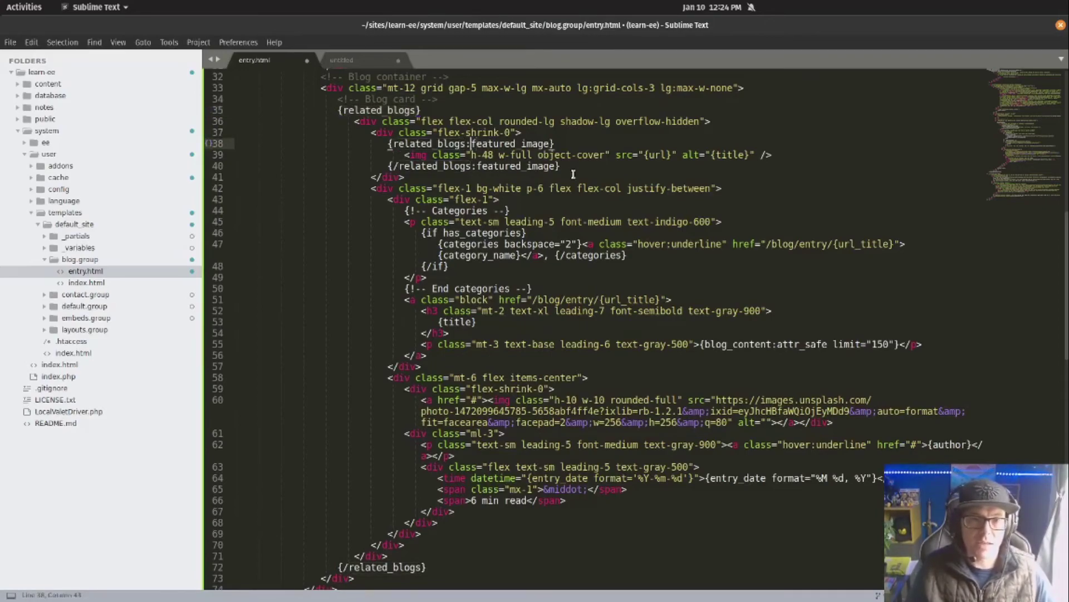
key("Right")
key("ctrl+d")
key("ctrl+s")
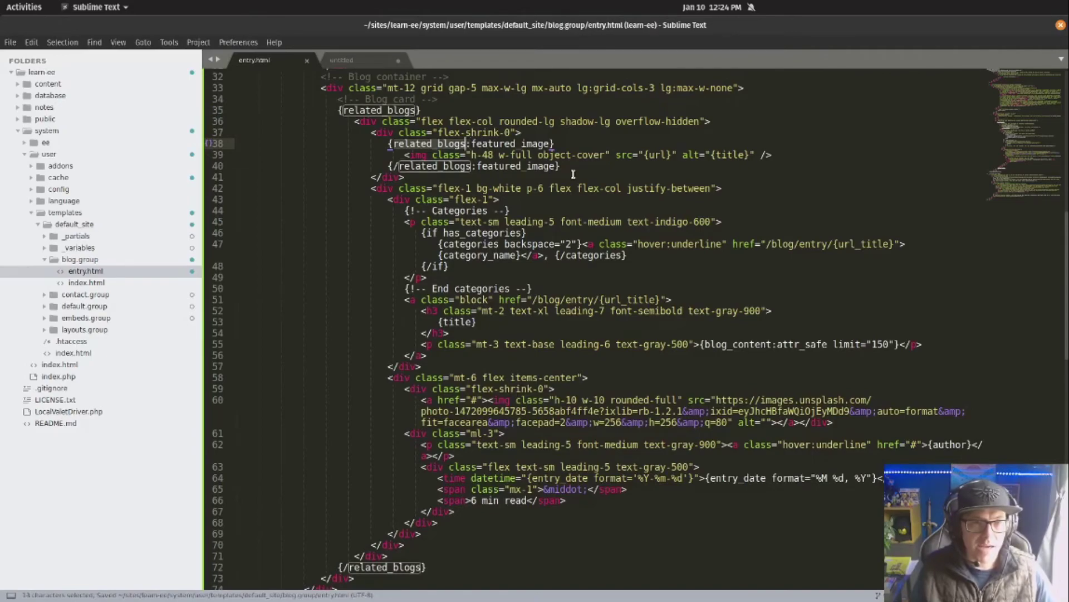
Reload the blog entry page to confirm the Related Blogs cards show their own cat images
key("alt+Tab")
key("ctrl+r")
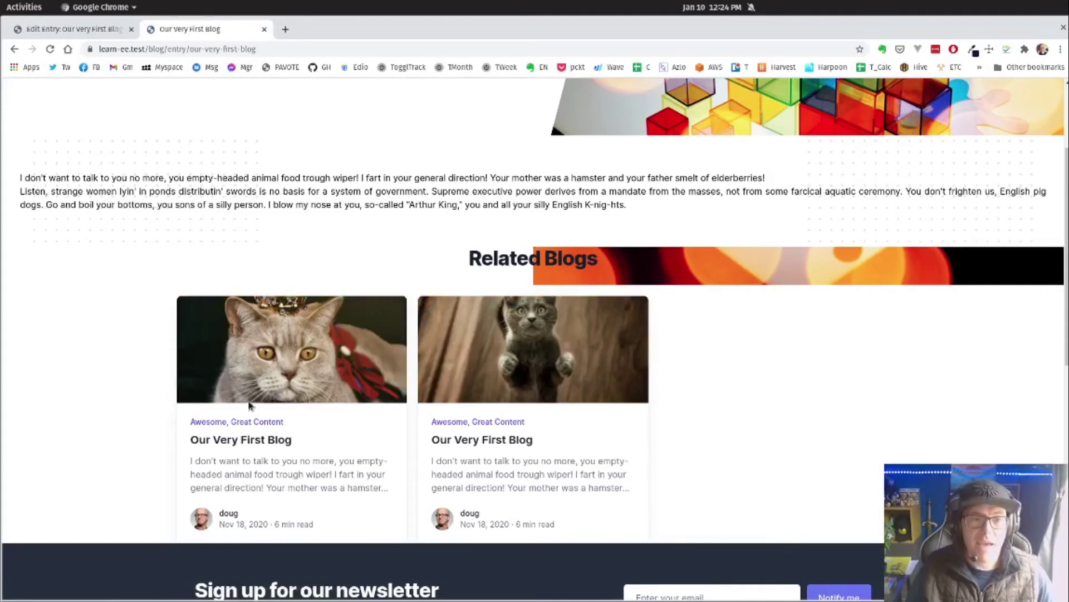
scroll(665, 432, "down", 2)
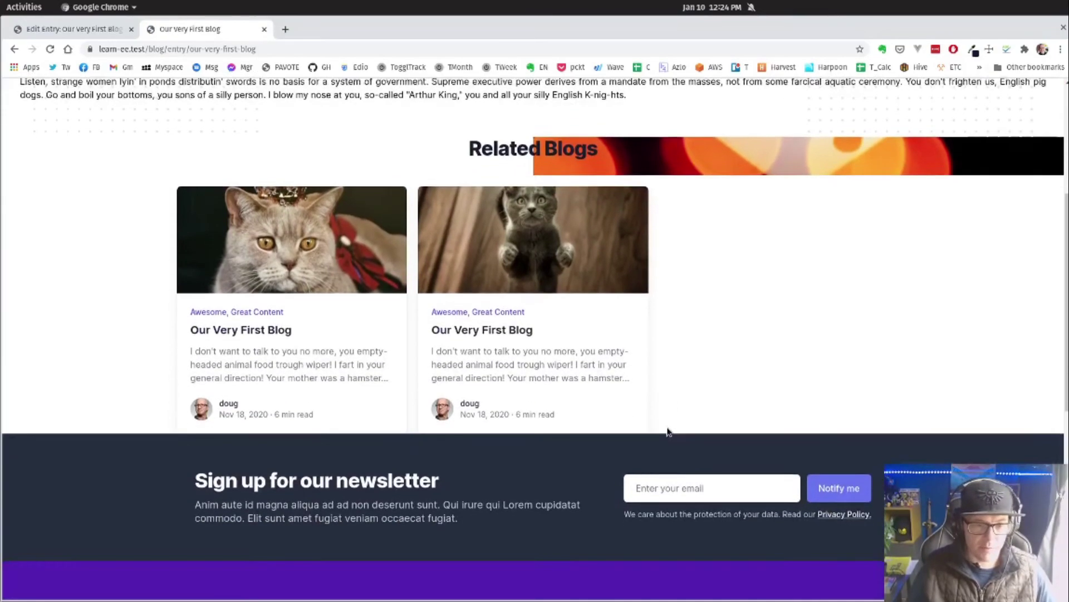
scroll(664, 431, "up", 4)
scroll(663, 431, "down", 5)
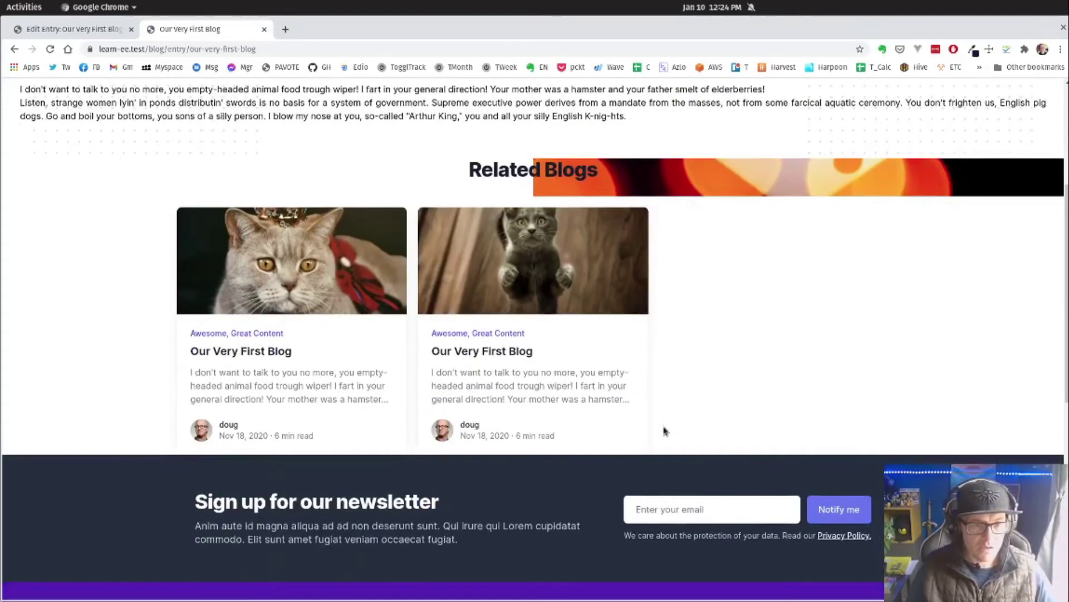
key("alt+Tab")
Copy the related_blogs: prefix from line 38 onto the has_categories condition and save
left_click(473, 144)
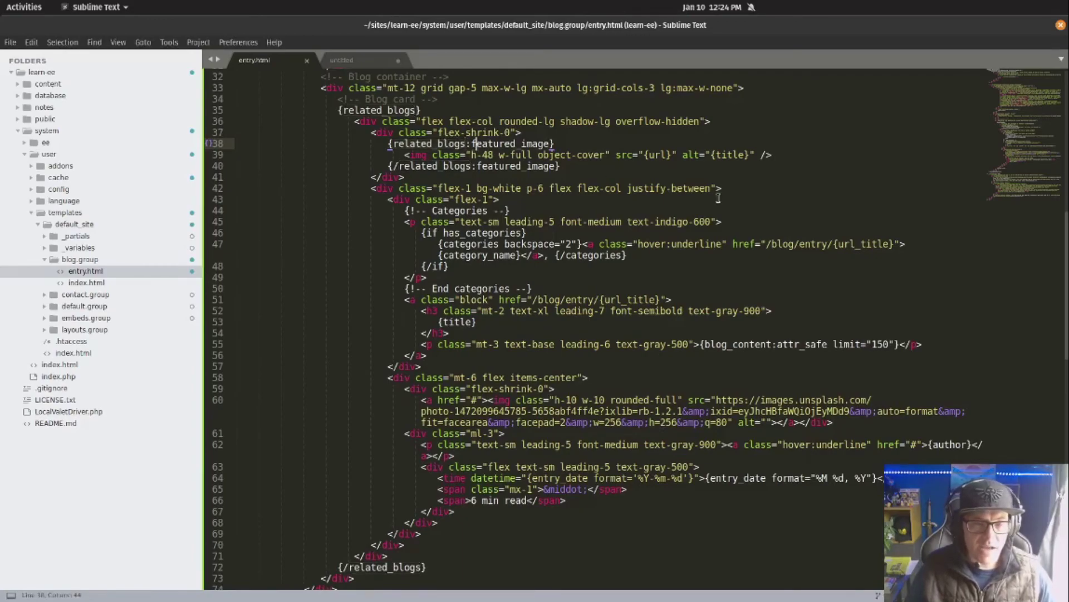
key("shift+Home")
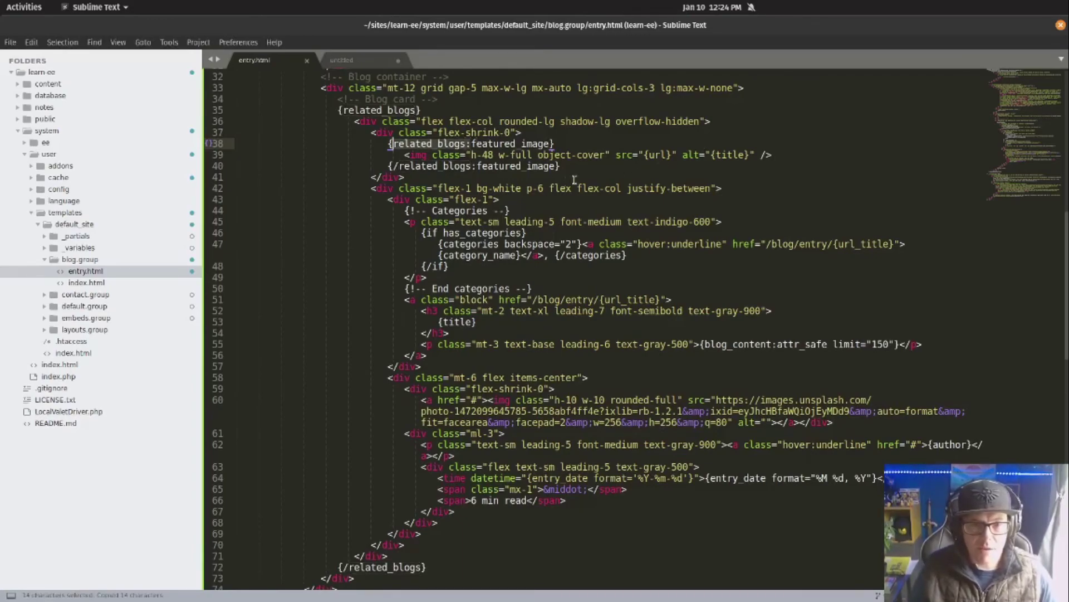
left_click(444, 233)
key("ctrl+v")
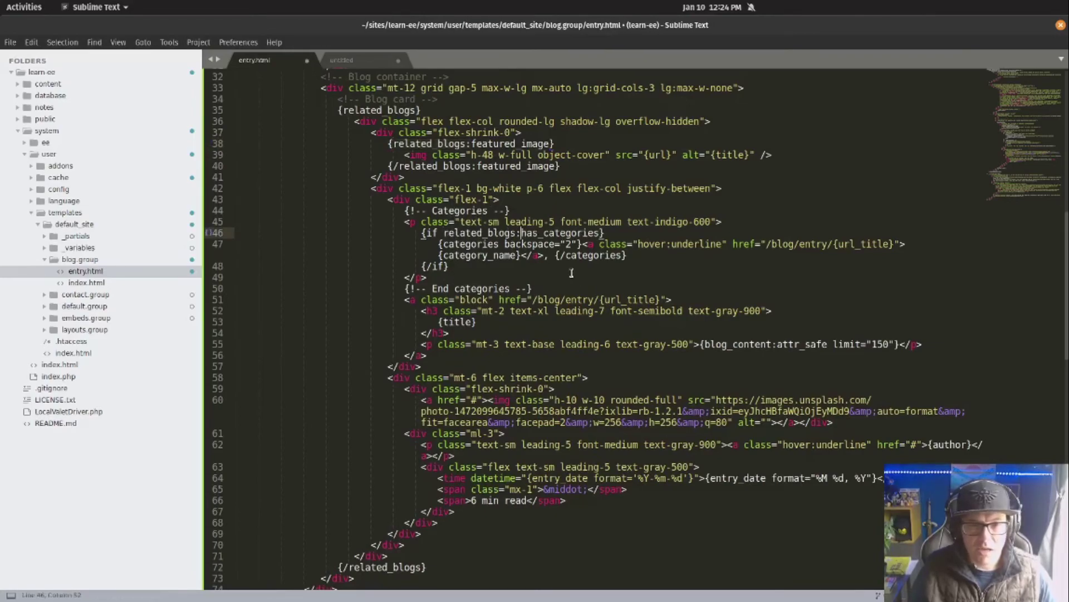
key("ctrl+s")
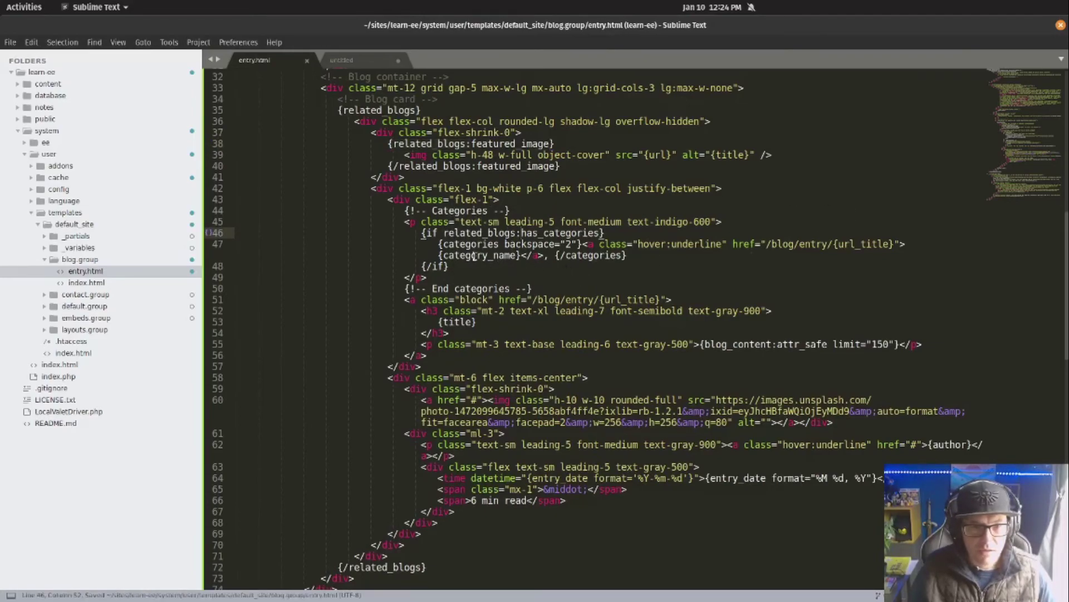
Prefix the opening and closing categories tags with related_blogs: and save
left_click(450, 245)
key("ctrl+v")
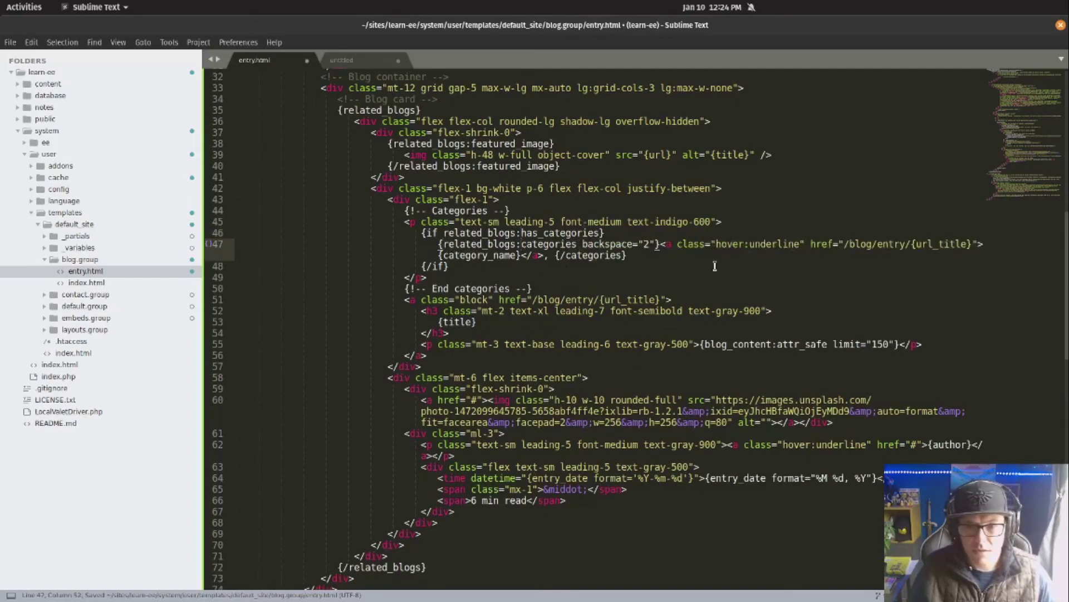
left_click(567, 255)
key("ctrl+v")
key("ctrl+s")
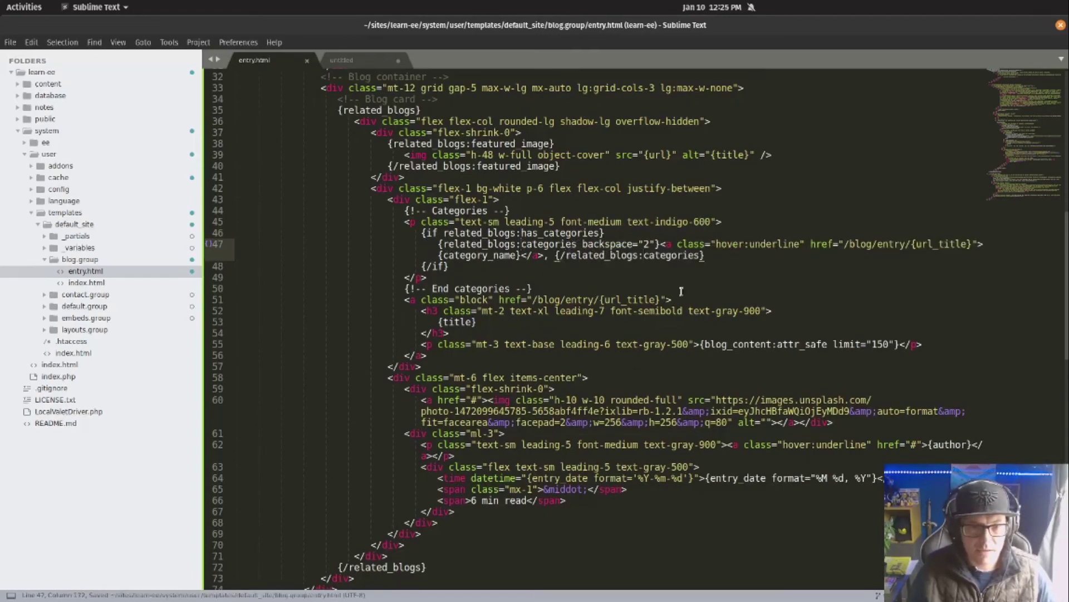
Prefix the title and blog_content variables with related_blogs: and save
left_click(444, 321)
key("ctrl+v")
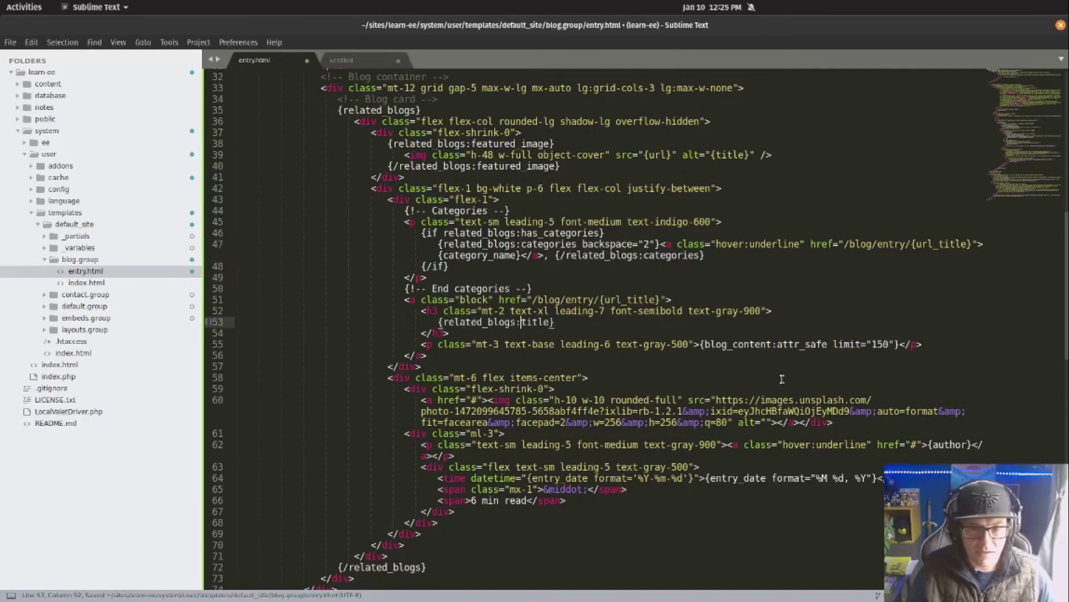
left_click(702, 344)
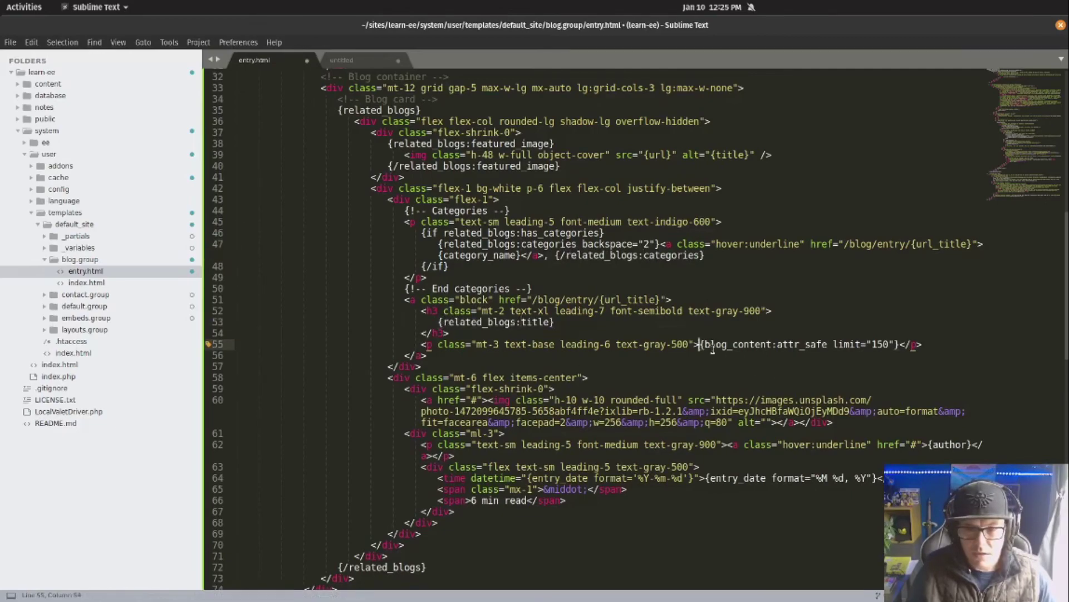
type("related_blogs:")
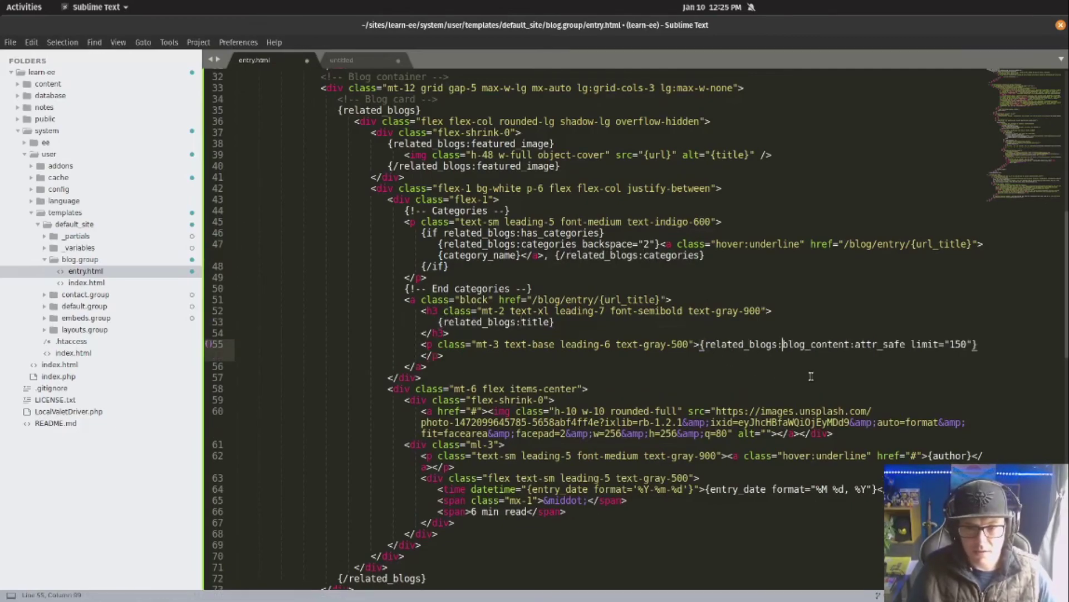
key("ctrl+s")
Check the related_blogs:blog_content tag and its attr_safe modifier are intact
key("ctrl+shift+Right")
key("Left")
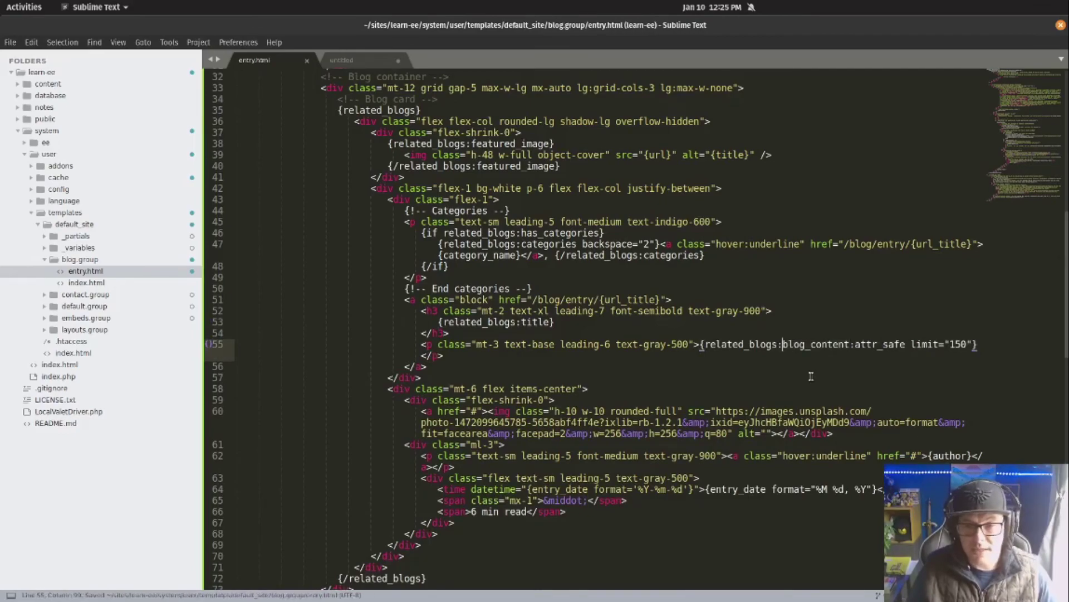
key("ctrl+Left")
key("ctrl+shift+Right")
key("ctrl+shift+Right")
key("ctrl+shift+Right")
key("ctrl+shift+Left")
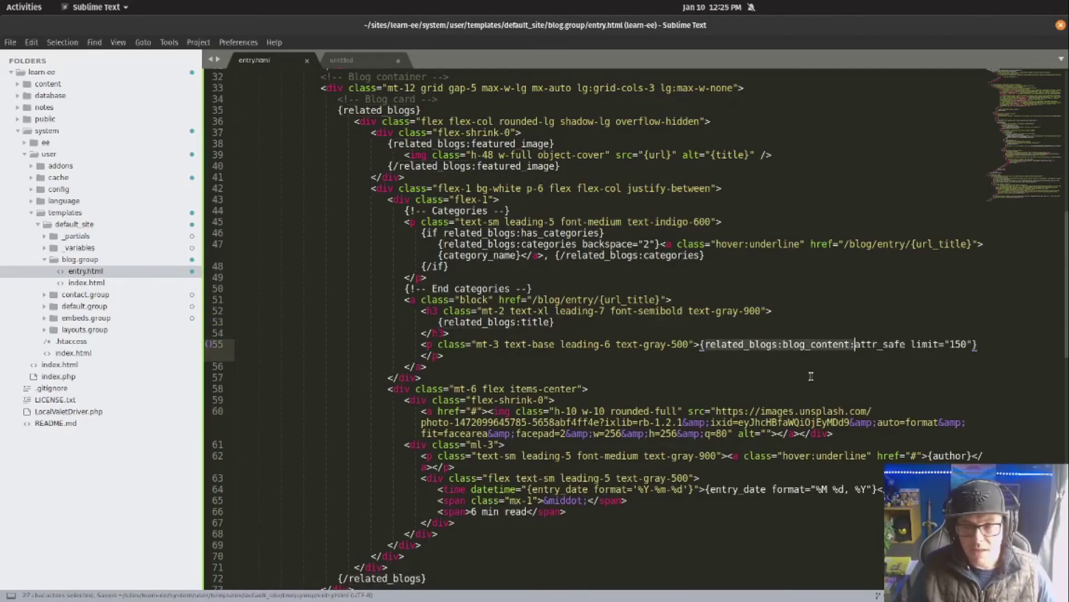
key("Right")
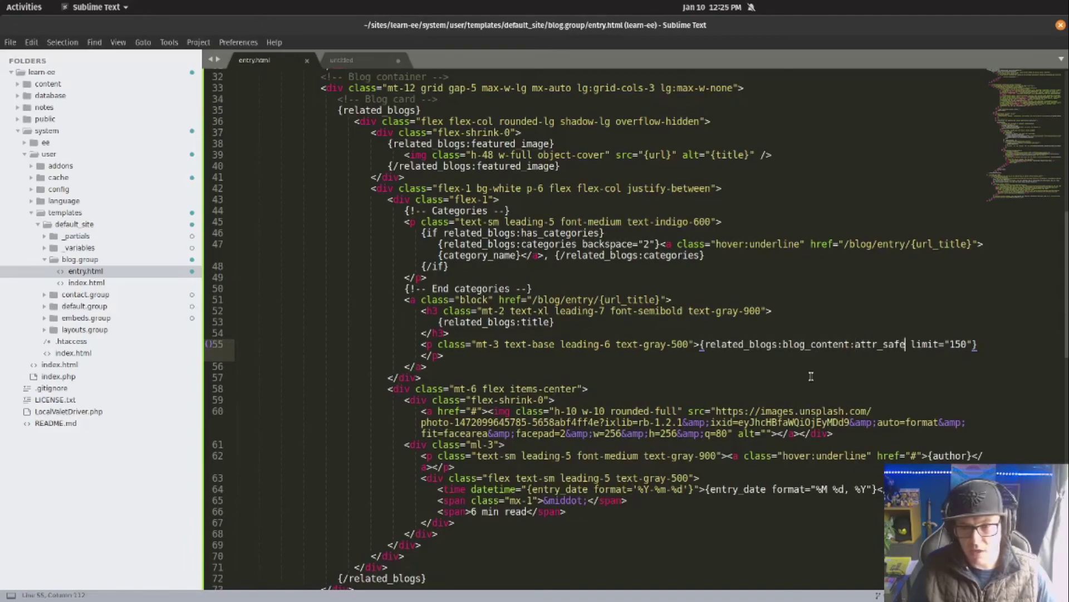
key("ctrl+shift+Right")
key("ctrl+shift+Left")
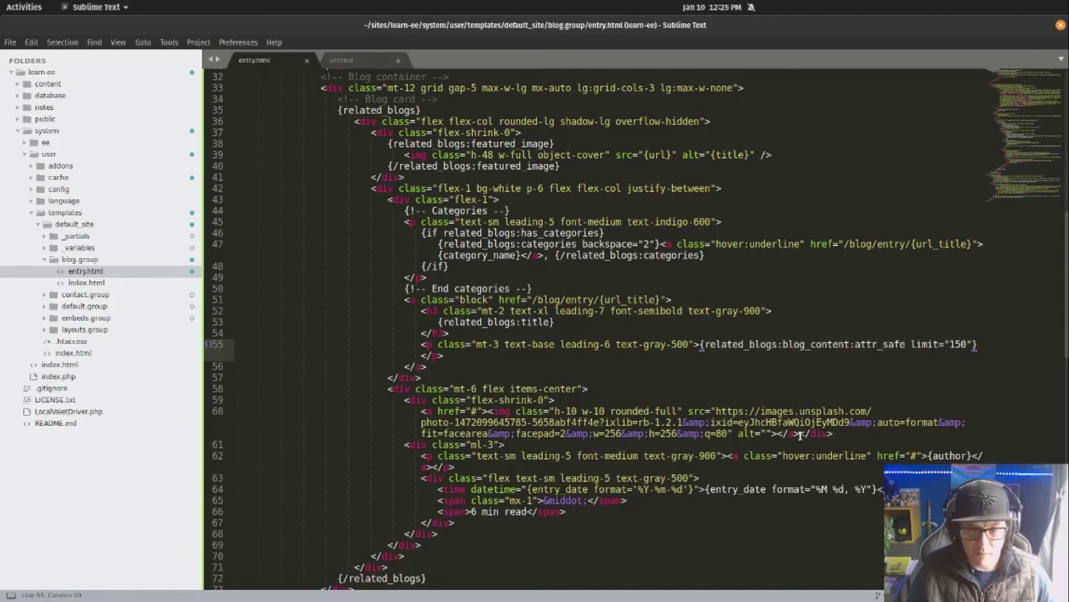
Prefix entry_date and author with related_blogs:, then reload the blog page in Chrome
scroll(796, 426, "down", 2)
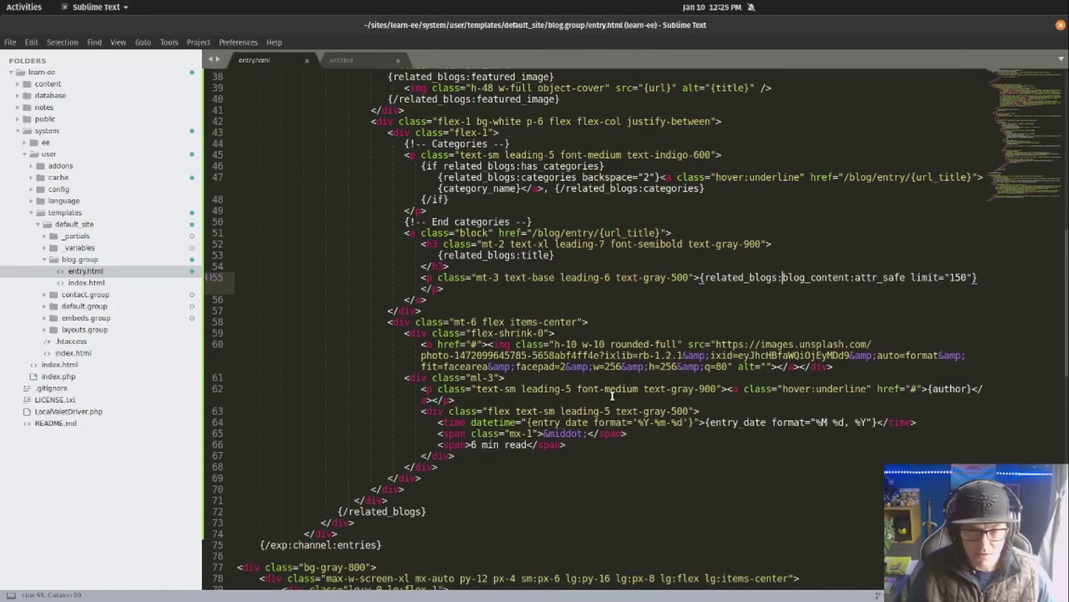
left_click(713, 425)
type("related_blogs:")
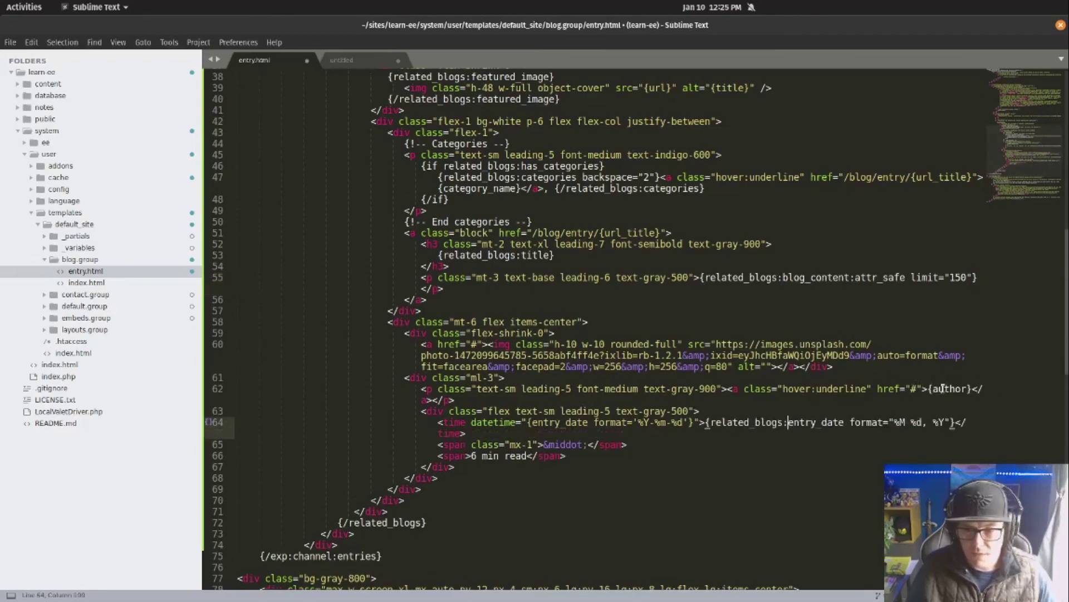
left_click(936, 390)
type("related_blogs:")
key("alt+Tab")
key("ctrl+r")
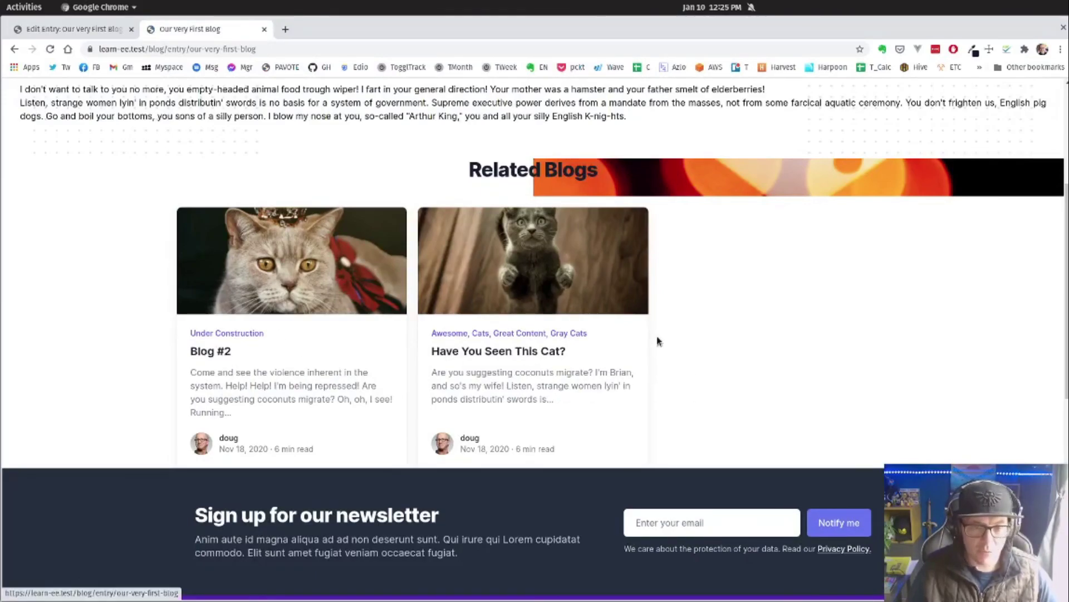
scroll(657, 340, "down", 1)
scroll(656, 341, "up", 3)
scroll(613, 367, "down", 2)
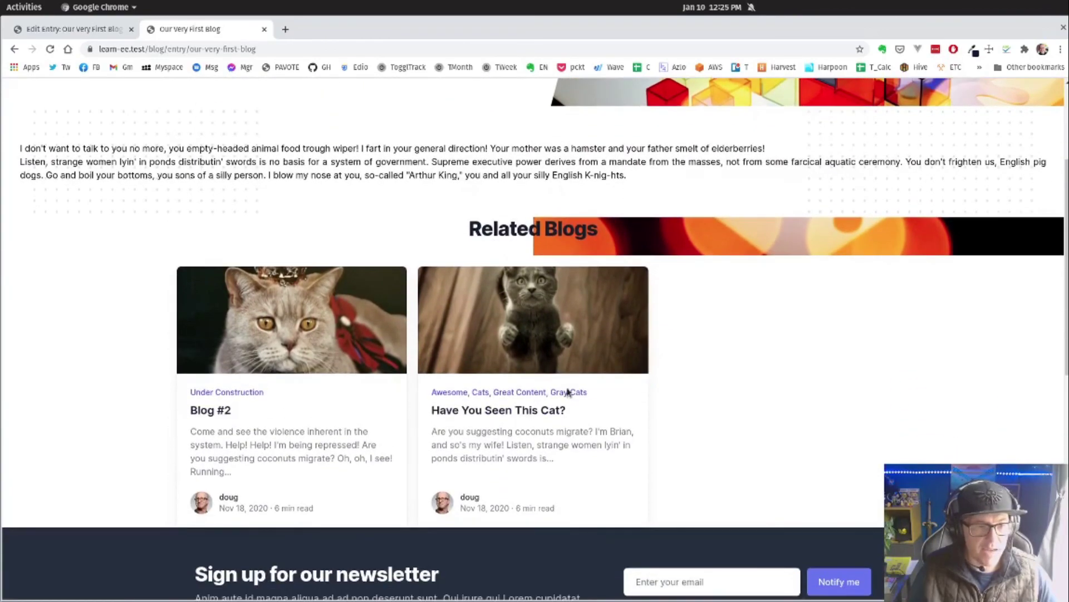